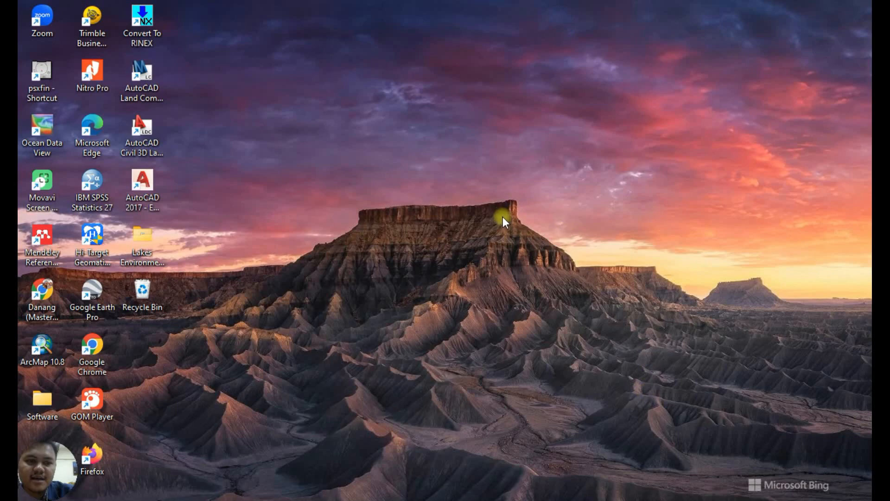
Open Hi-Target Geomatics Office and create a new project named 5-20km_r3 in the default directory.
{"action": "double_click", "coordinate": [101, 241]}
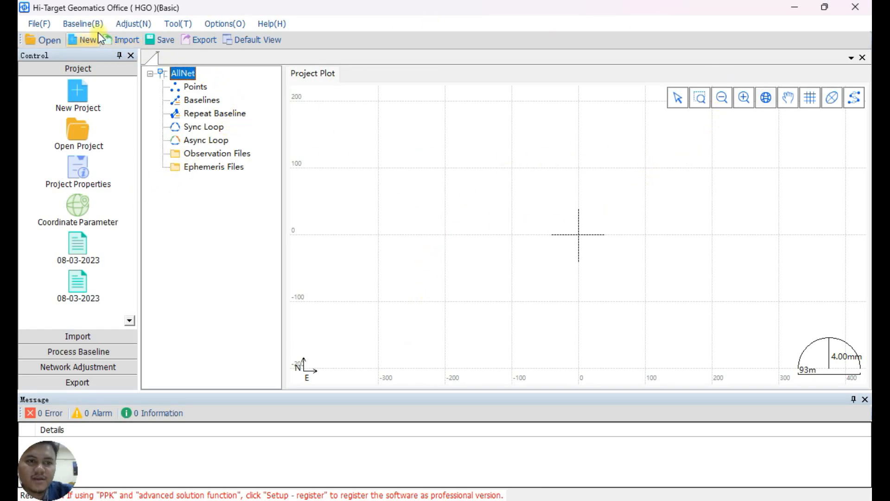
{"action": "left_click", "coordinate": [81, 41]}
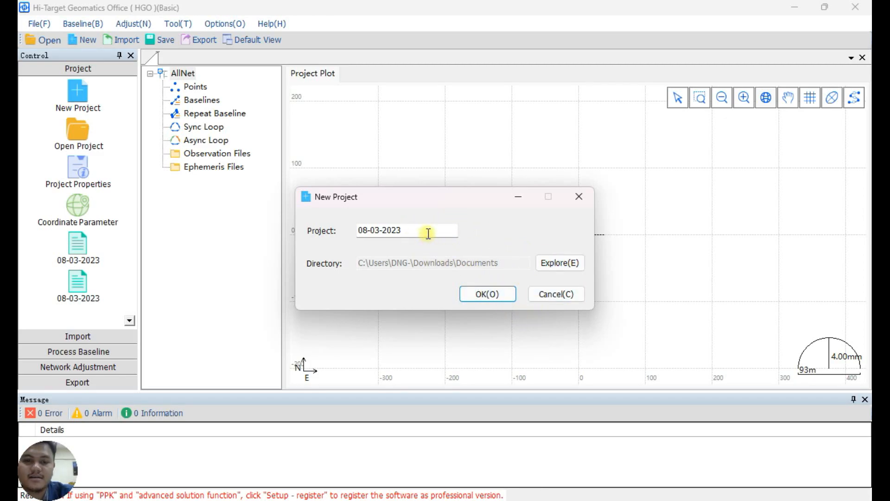
{"action": "left_click_drag", "start_coordinate": [424, 231], "coordinate": [297, 228]}
{"action": "type", "text": "5-20km_r3"}
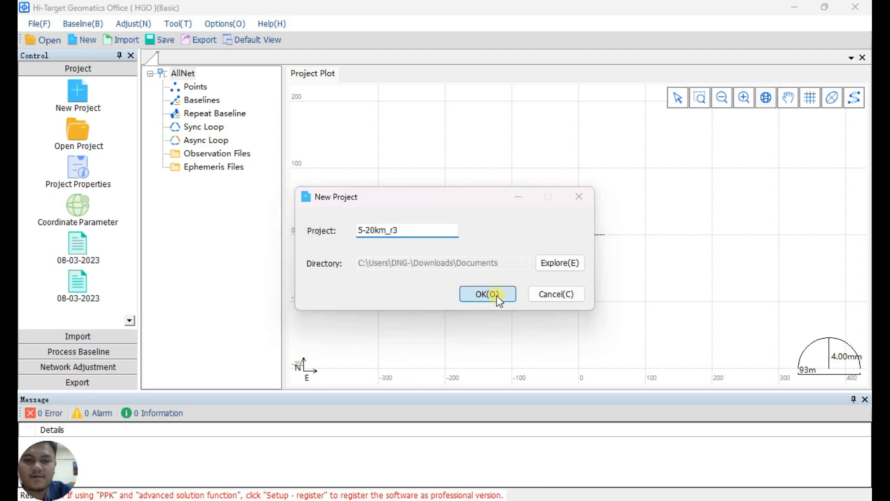
{"action": "left_click", "coordinate": [488, 294]}
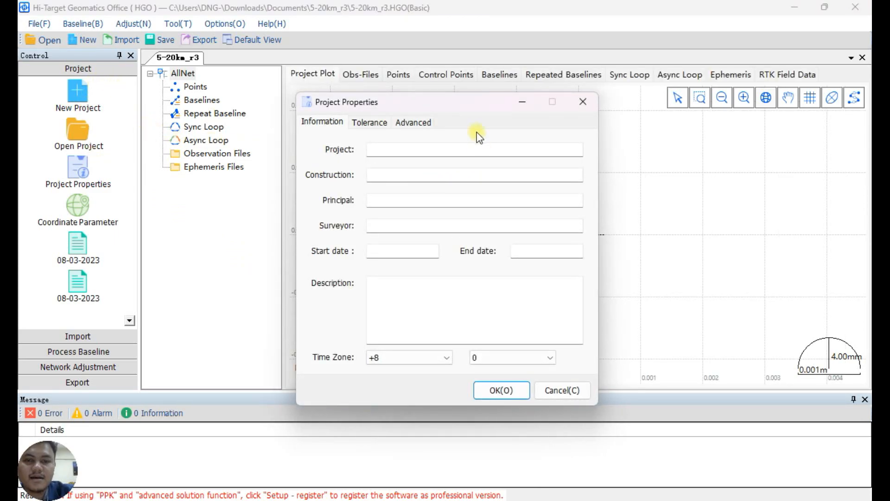
Set the project's tolerance standard to User Define and accept the project properties.
{"action": "left_click", "coordinate": [369, 123]}
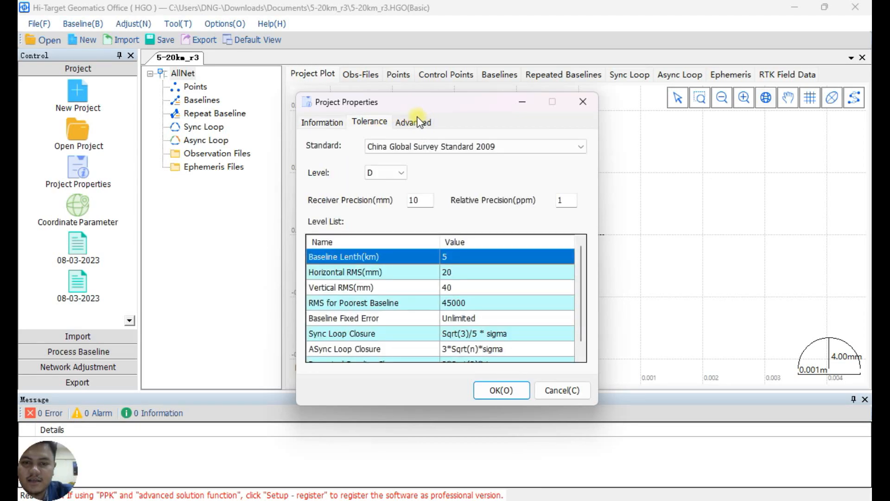
{"action": "left_click", "coordinate": [421, 121]}
{"action": "left_click", "coordinate": [376, 121]}
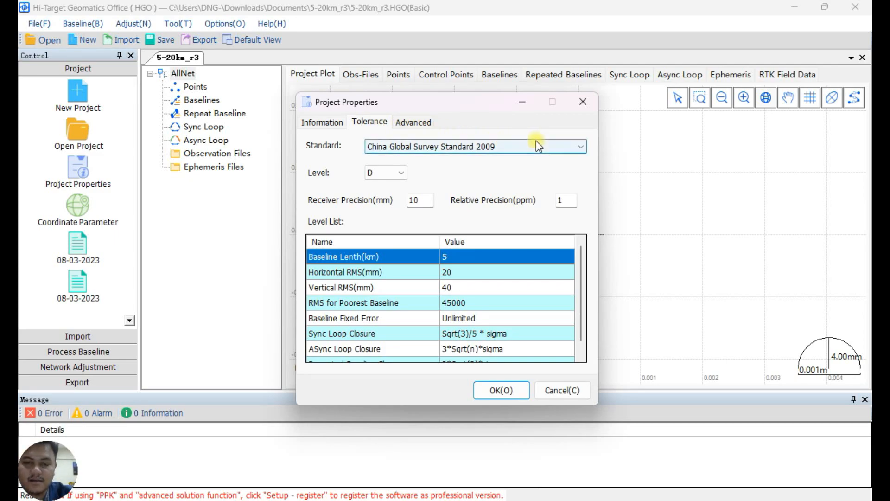
{"action": "left_click", "coordinate": [436, 151]}
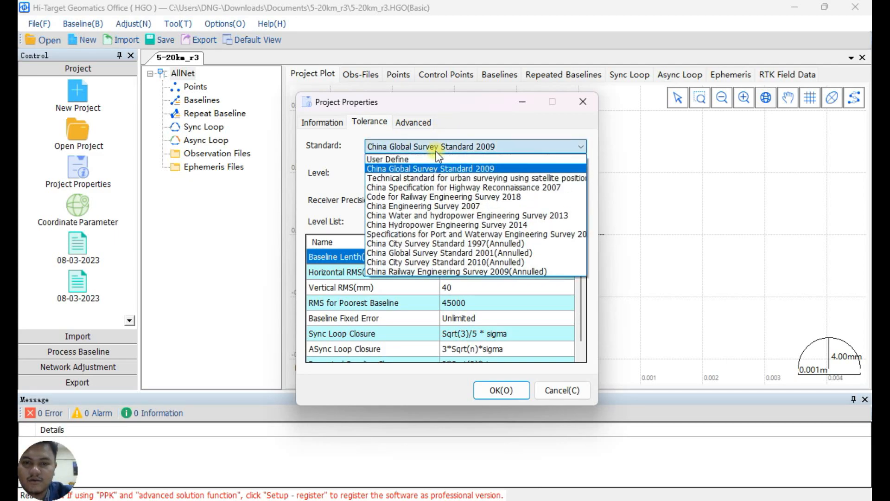
{"action": "left_click", "coordinate": [390, 159]}
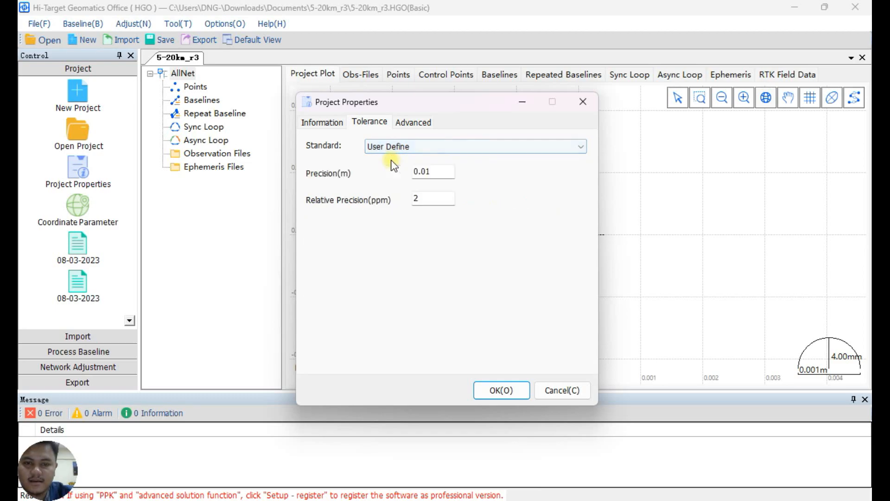
{"action": "left_click", "coordinate": [501, 391]}
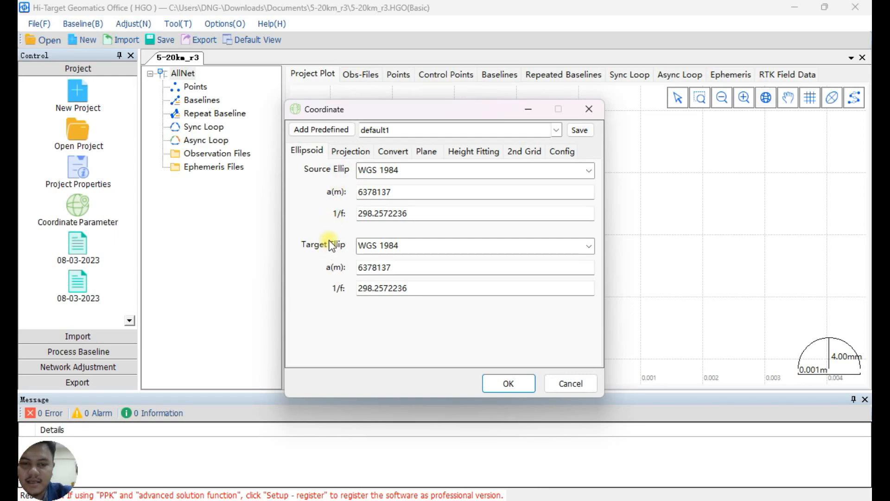
Examine the ellipsoid, projection, conversion, plane, height fitting, grid and configuration settings of the default1 coordinate system.
{"action": "left_click", "coordinate": [347, 152]}
{"action": "left_click", "coordinate": [407, 155]}
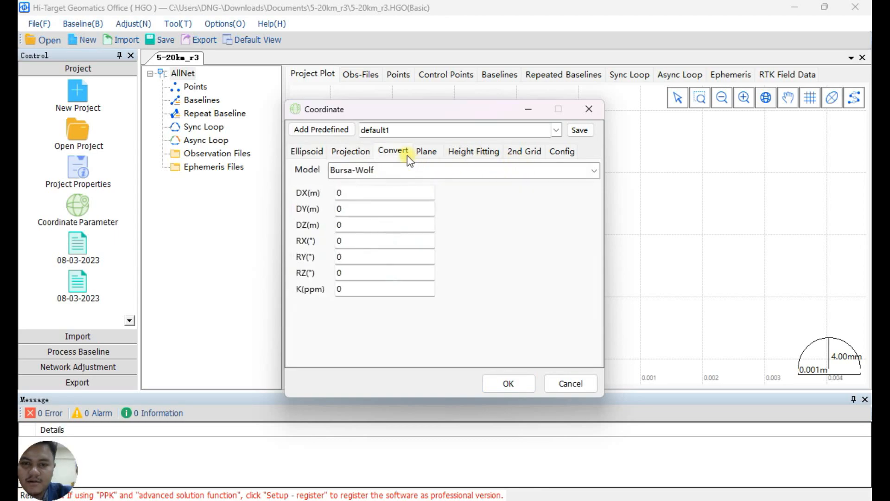
{"action": "left_click", "coordinate": [424, 152]}
{"action": "left_click", "coordinate": [491, 153]}
{"action": "left_click", "coordinate": [525, 158]}
{"action": "left_click", "coordinate": [570, 154]}
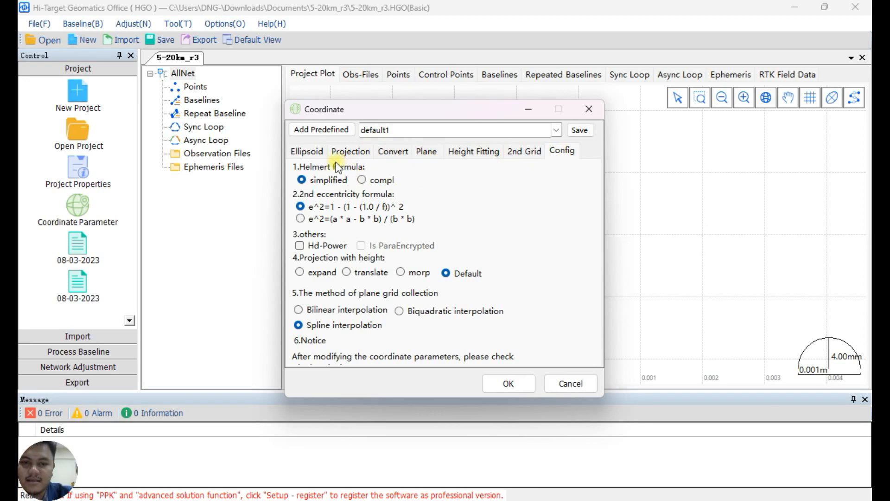
{"action": "left_click", "coordinate": [311, 152]}
{"action": "left_click", "coordinate": [559, 130]}
{"action": "left_click", "coordinate": [559, 130]}
{"action": "left_click", "coordinate": [353, 153]}
{"action": "left_click", "coordinate": [397, 152]}
{"action": "left_click", "coordinate": [426, 151]}
{"action": "left_click", "coordinate": [324, 151]}
{"action": "left_click", "coordinate": [352, 151]}
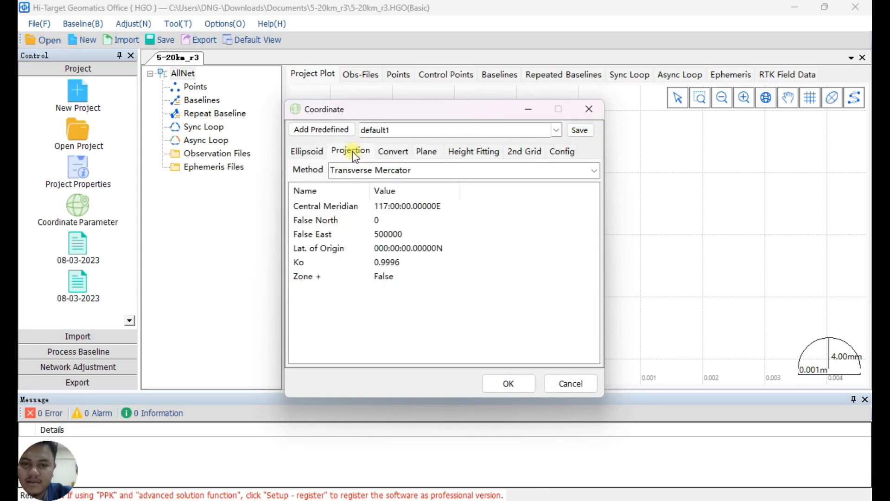
Apply the predefined UTM-WGS84-Zone 50N coordinate system to the project after reviewing its parameters.
{"action": "left_click", "coordinate": [558, 130]}
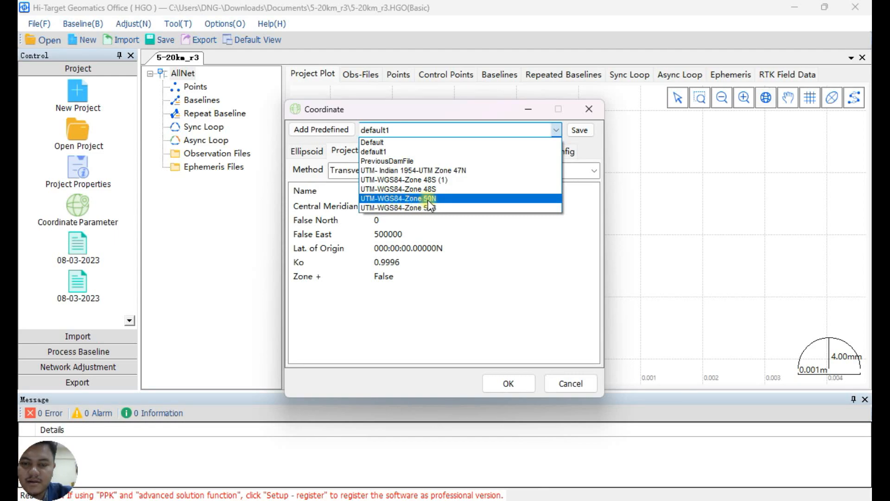
{"action": "left_click", "coordinate": [440, 200]}
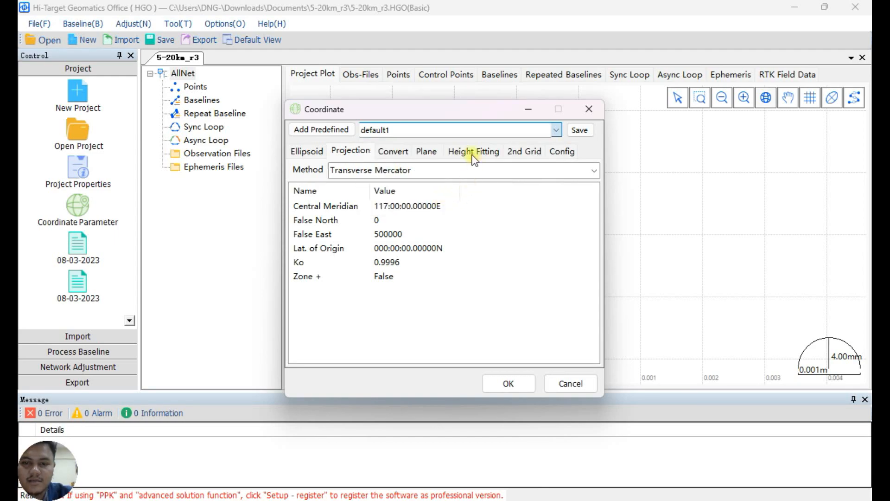
{"action": "left_click", "coordinate": [313, 151]}
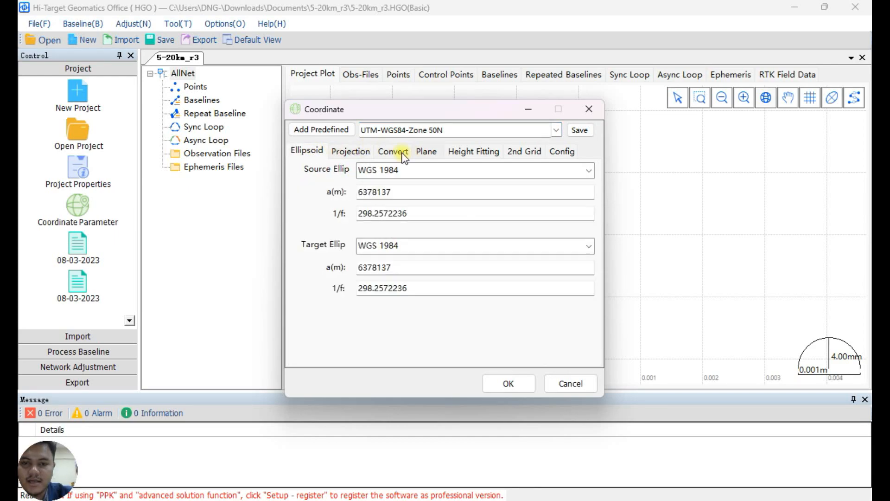
{"action": "left_click", "coordinate": [363, 152]}
{"action": "left_click", "coordinate": [397, 151]}
{"action": "left_click", "coordinate": [438, 150]}
{"action": "left_click", "coordinate": [473, 151]}
{"action": "left_click", "coordinate": [529, 152]}
{"action": "left_click", "coordinate": [560, 150]}
{"action": "left_click", "coordinate": [311, 152]}
{"action": "left_click", "coordinate": [524, 382]}
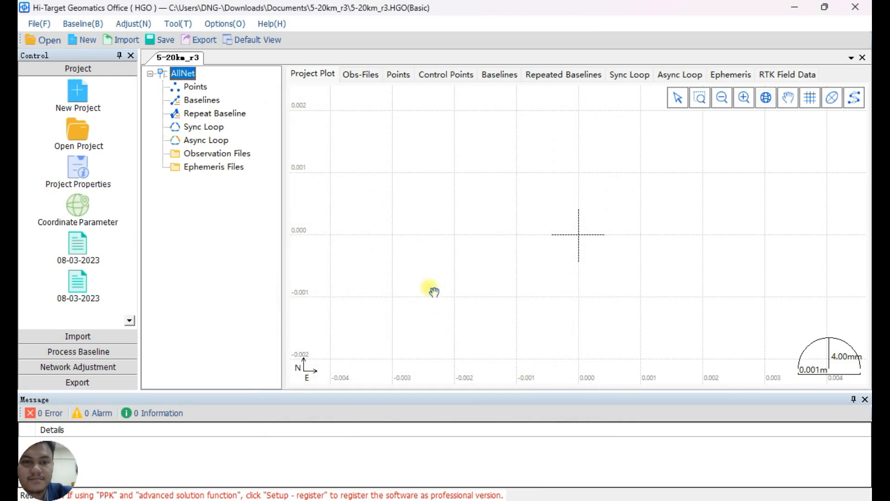
Import the RINEX observation files _0091340.23o and _9651340.23o from the Rinex folder.
{"action": "left_click", "coordinate": [111, 336]}
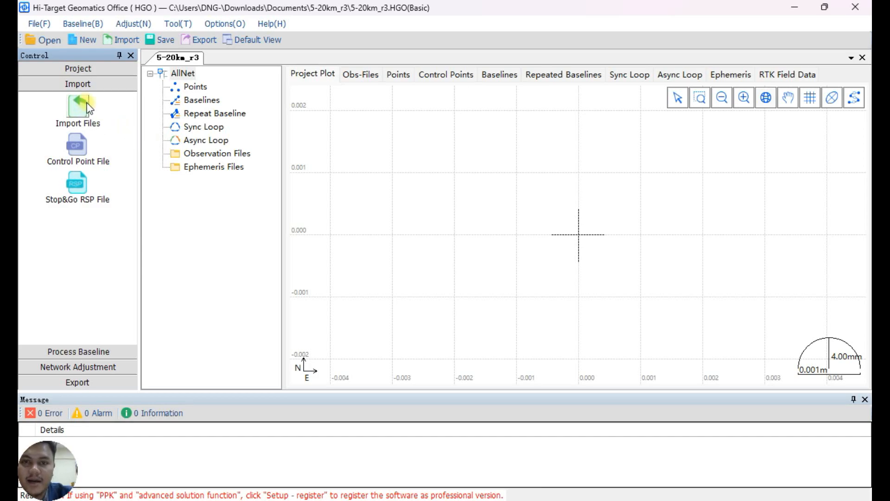
{"action": "left_click", "coordinate": [111, 117]}
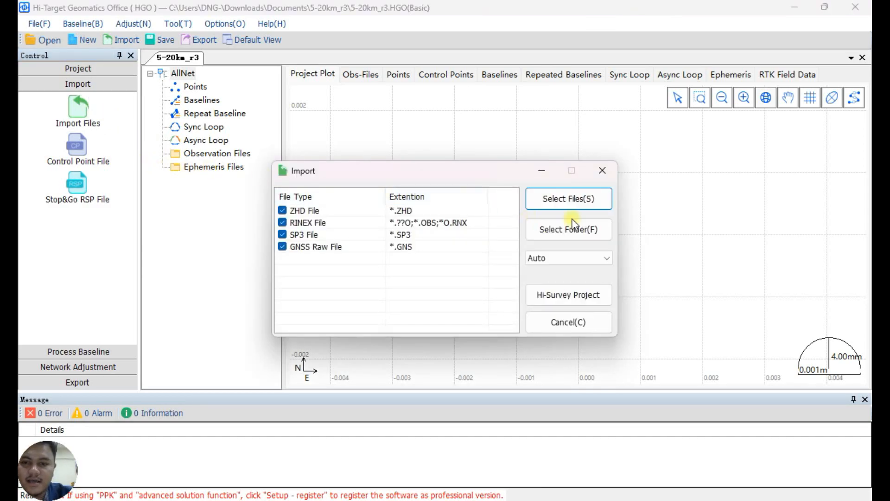
{"action": "left_click", "coordinate": [570, 206]}
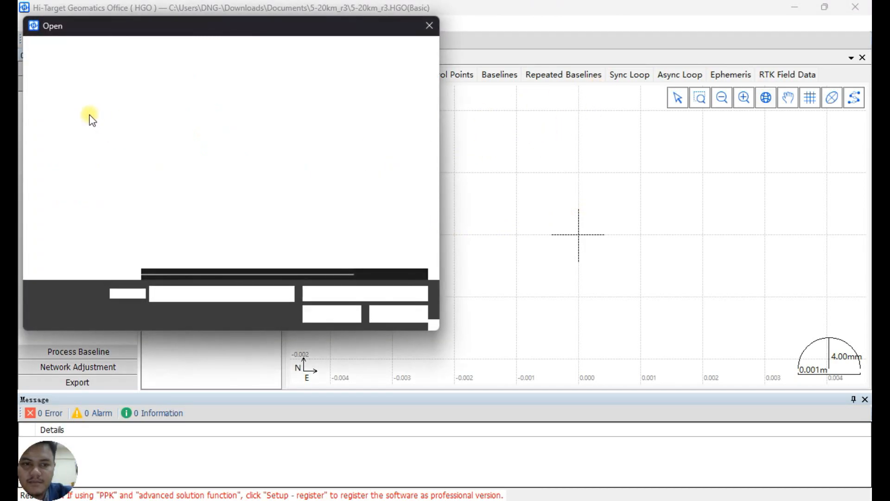
{"action": "left_click", "coordinate": [234, 123]}
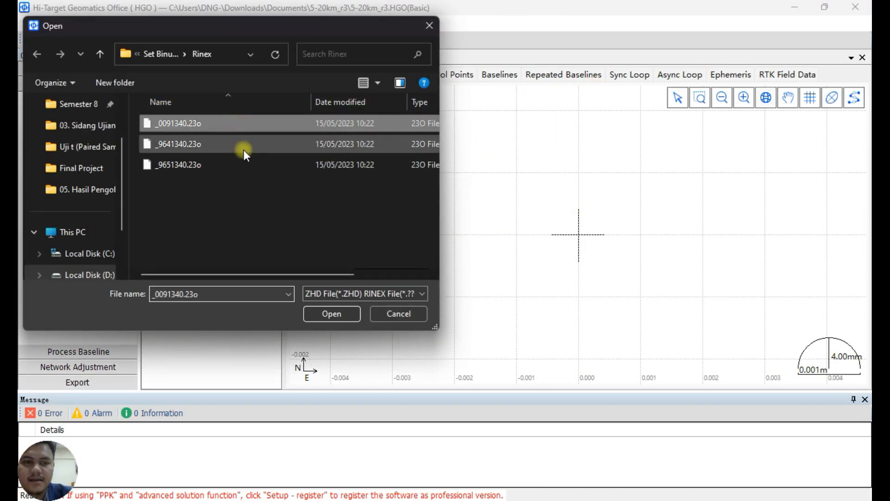
{"action": "left_click", "coordinate": [247, 162], "text": "ctrl"}
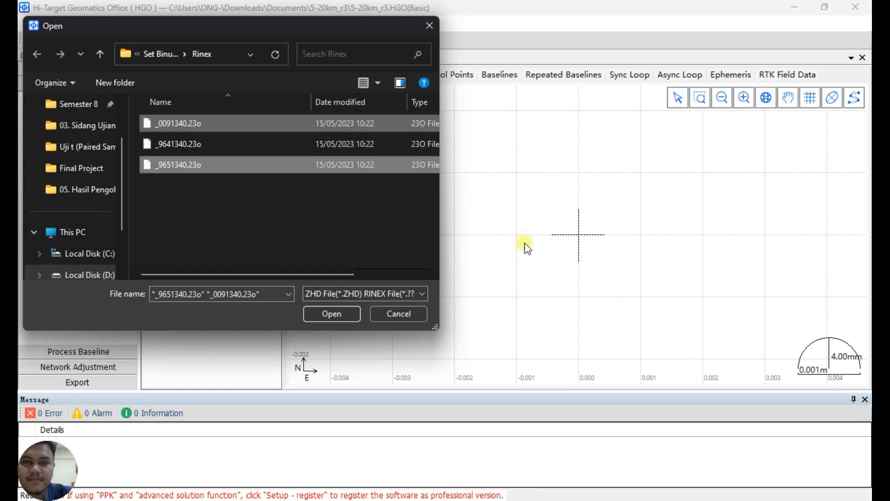
{"action": "left_click", "coordinate": [341, 317]}
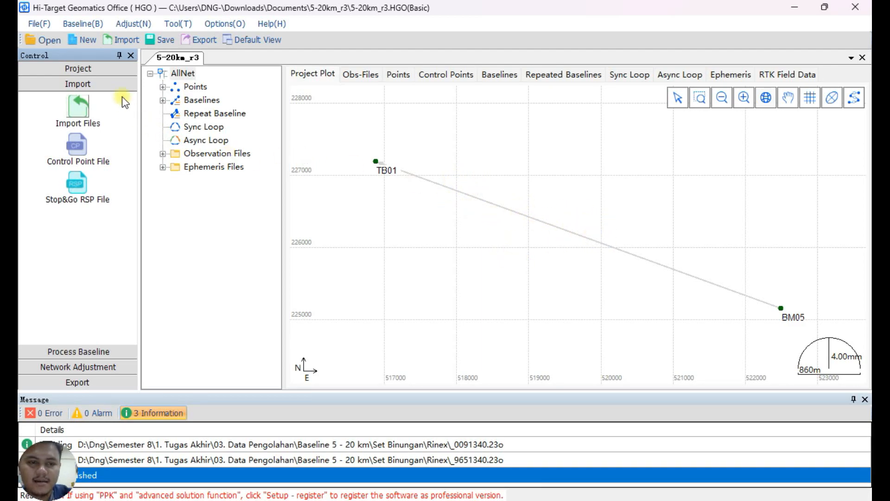
Expand the points and baselines in the project tree and invert the baseline to run from TB01 to BM05.
{"action": "left_click", "coordinate": [162, 87]}
{"action": "left_click", "coordinate": [163, 127]}
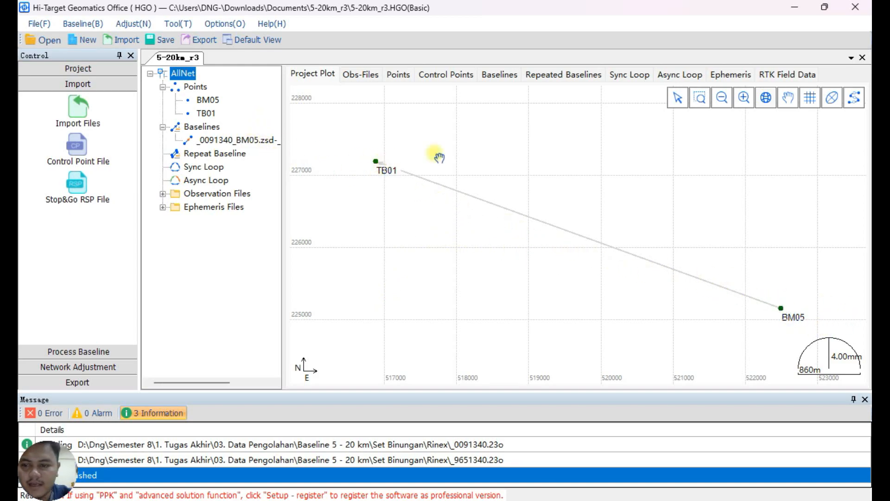
{"action": "right_click", "coordinate": [219, 138]}
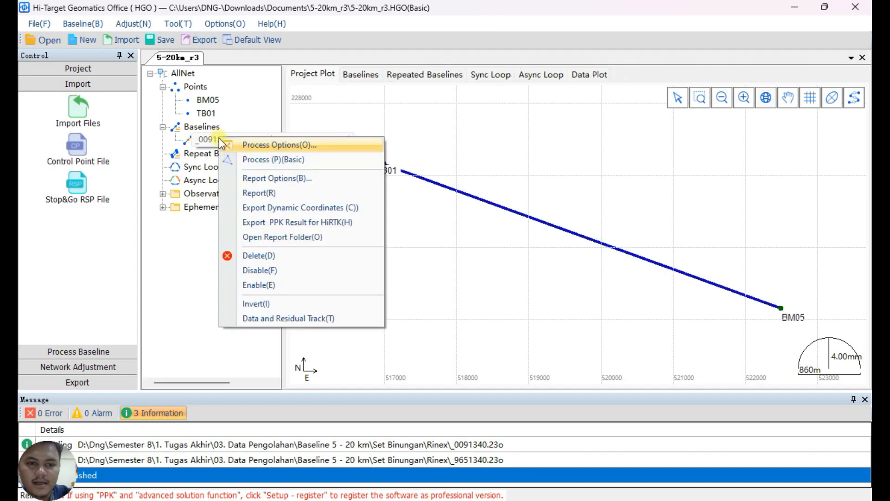
{"action": "left_click", "coordinate": [255, 303]}
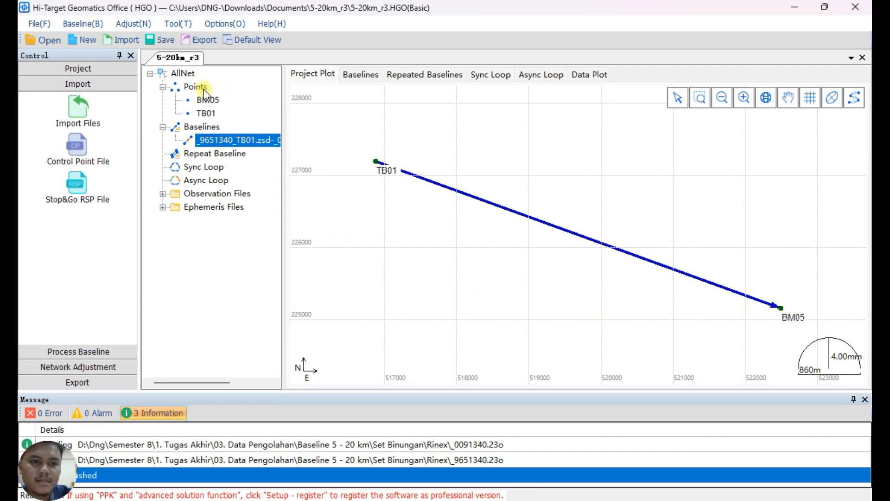
Expand the observation and ephemeris files and examine the basic, antenna and receiver properties of _0091340_BM05.zsd.
{"action": "left_click", "coordinate": [163, 194]}
{"action": "left_click", "coordinate": [163, 234]}
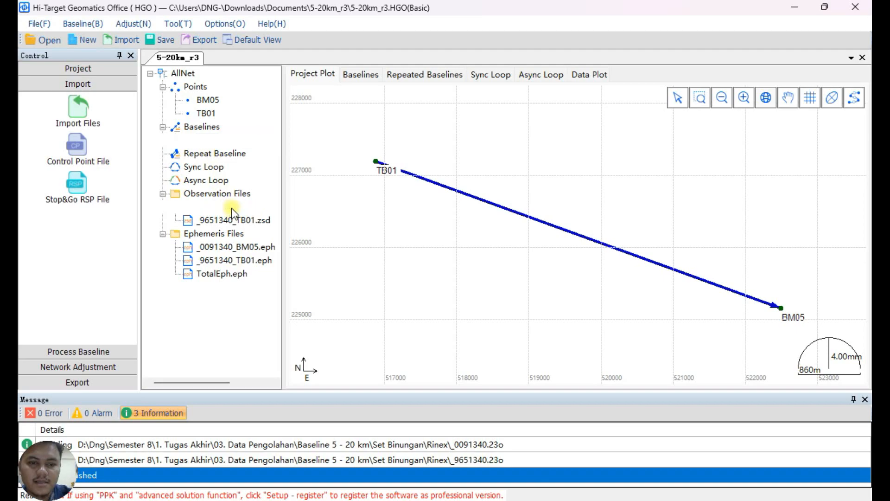
{"action": "left_click", "coordinate": [235, 207]}
{"action": "right_click", "coordinate": [235, 207]}
{"action": "left_click", "coordinate": [296, 215]}
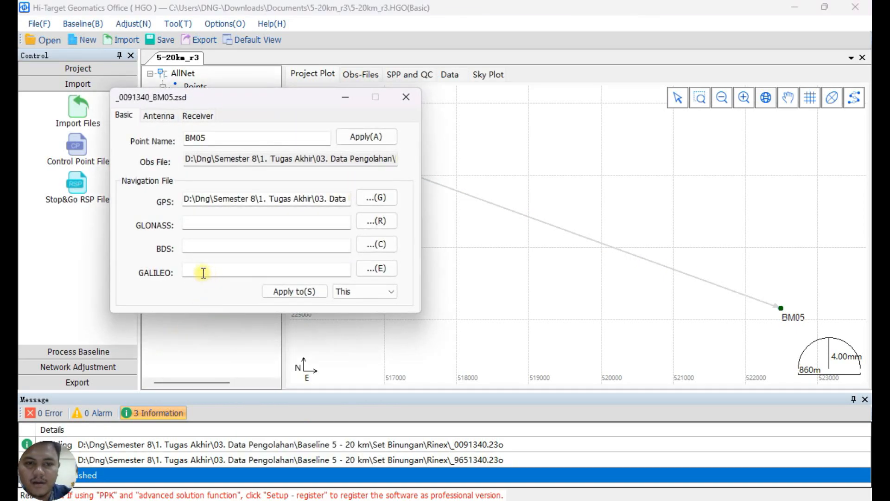
{"action": "left_click", "coordinate": [159, 116]}
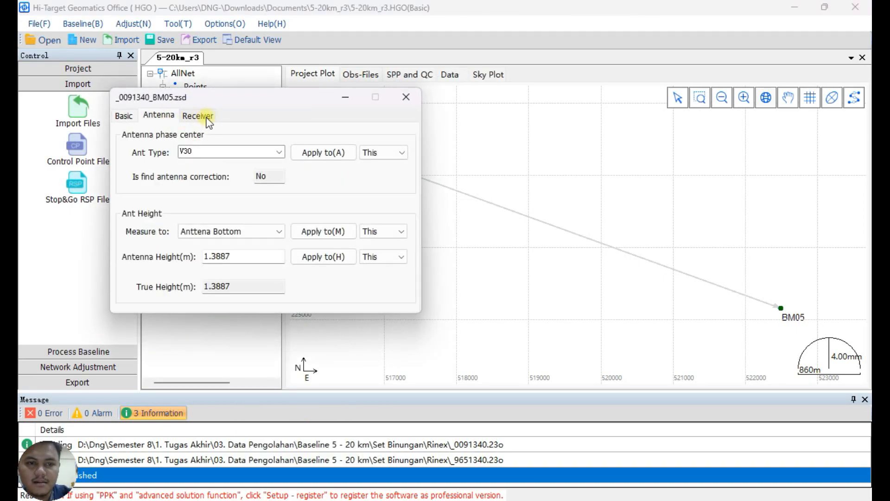
{"action": "left_click", "coordinate": [198, 115]}
{"action": "left_click", "coordinate": [159, 116]}
{"action": "left_click", "coordinate": [211, 116]}
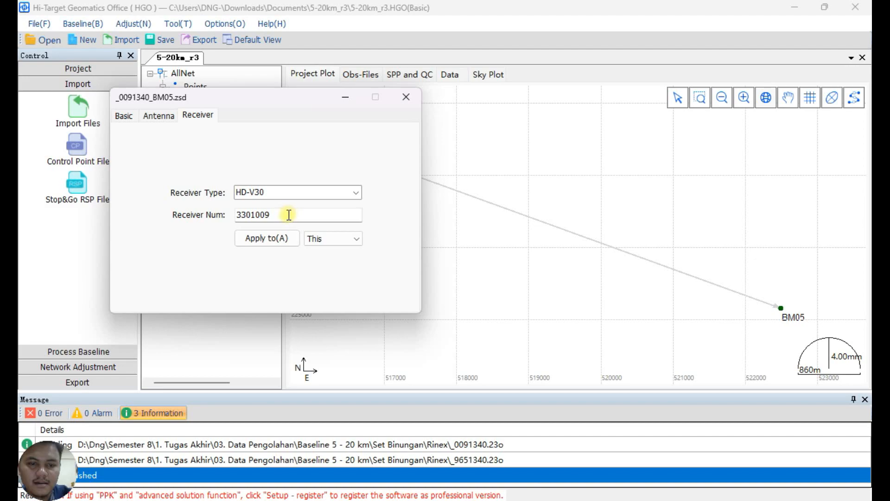
{"action": "left_click", "coordinate": [124, 116]}
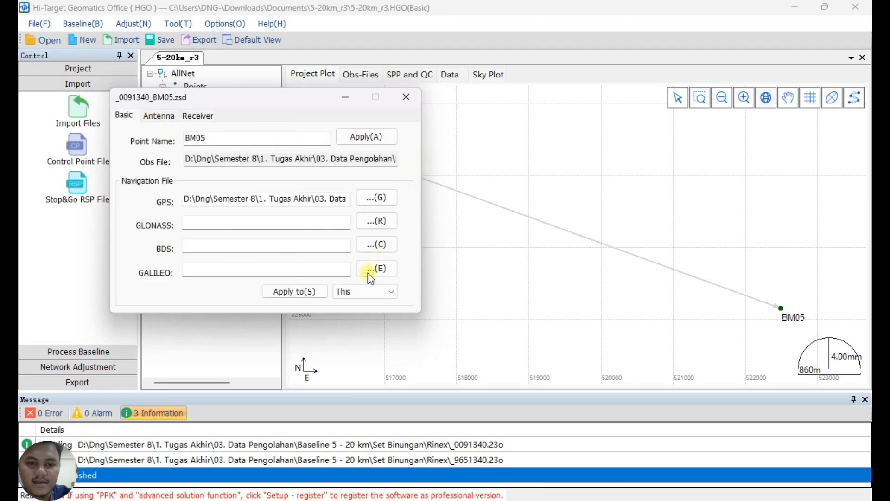
{"action": "left_click", "coordinate": [406, 97]}
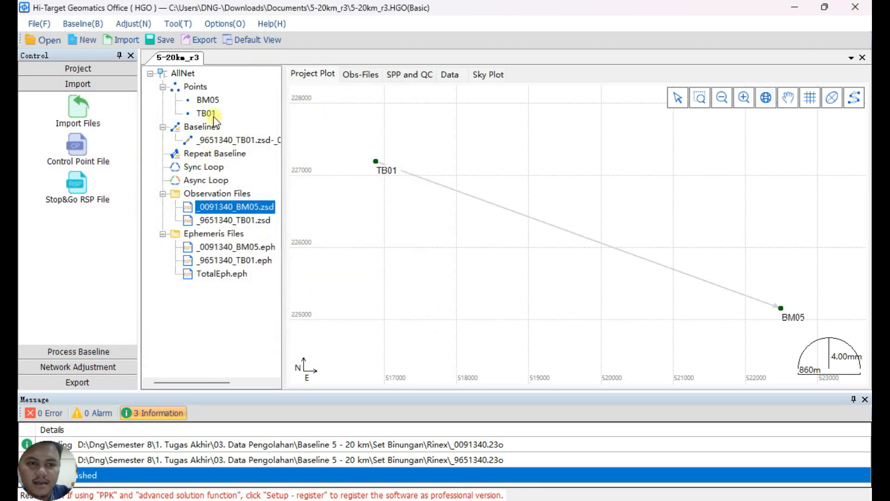
Show the list of points and set TB01 as a control point.
{"action": "left_click", "coordinate": [197, 89]}
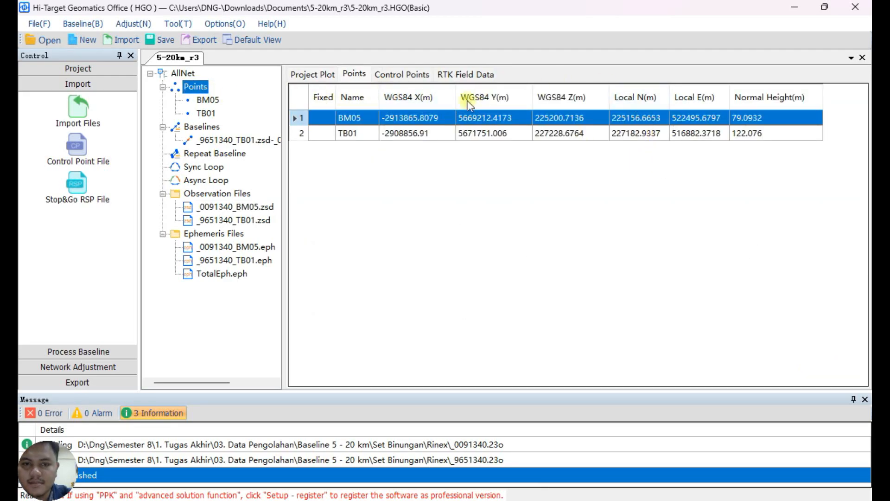
{"action": "left_click", "coordinate": [626, 135]}
{"action": "left_click", "coordinate": [621, 123]}
{"action": "left_click", "coordinate": [623, 134]}
{"action": "left_click", "coordinate": [551, 117]}
{"action": "left_click", "coordinate": [582, 135]}
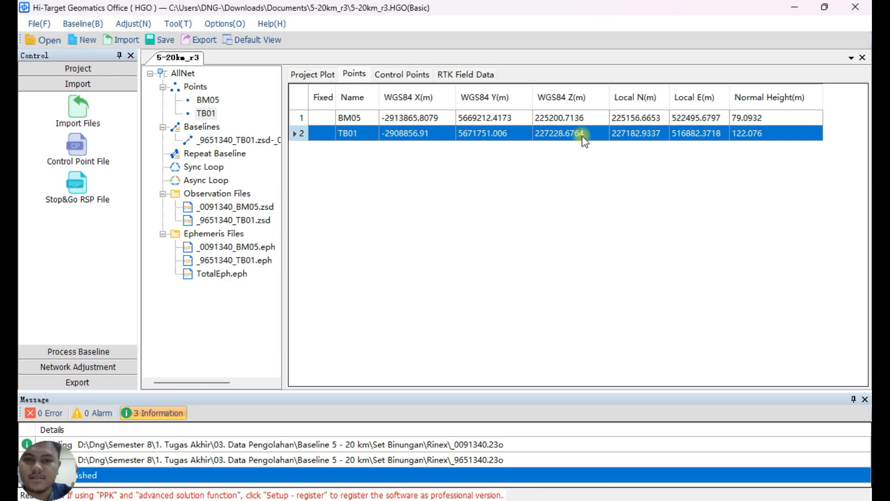
{"action": "right_click", "coordinate": [580, 141]}
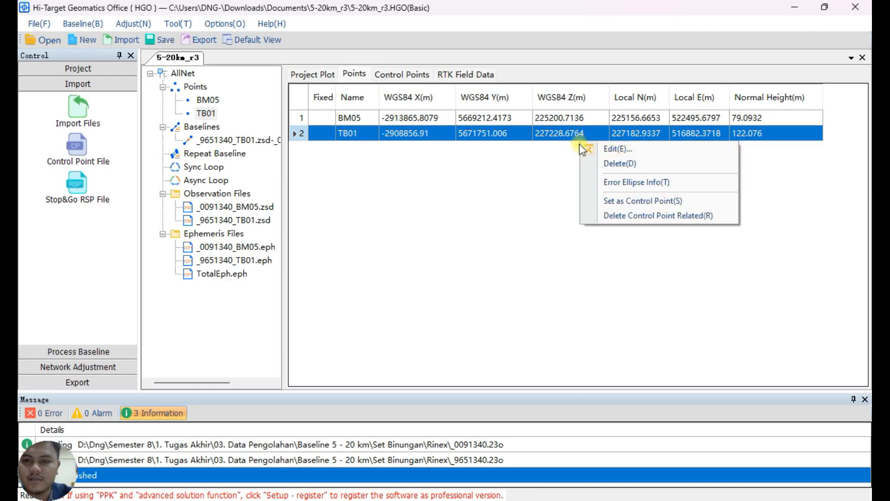
{"action": "left_click", "coordinate": [673, 200]}
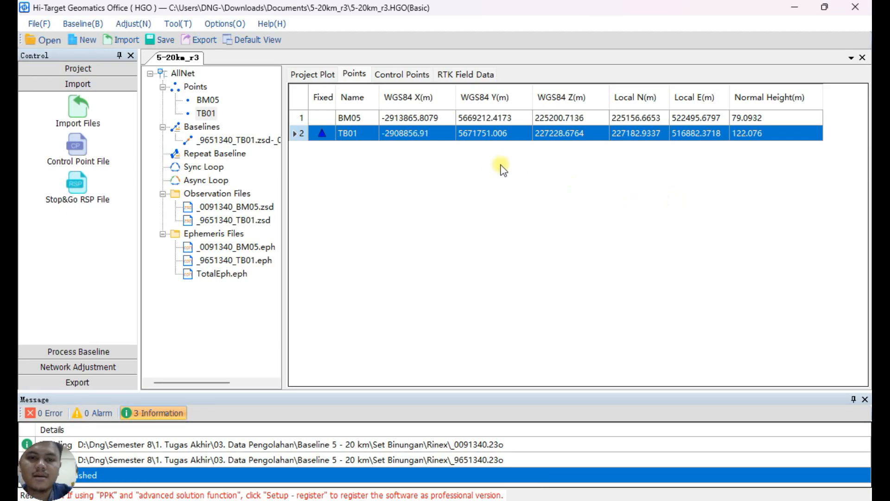
Open TB01's station details and make its target coordinates editable.
{"action": "right_click", "coordinate": [505, 132]}
{"action": "left_click", "coordinate": [572, 147]}
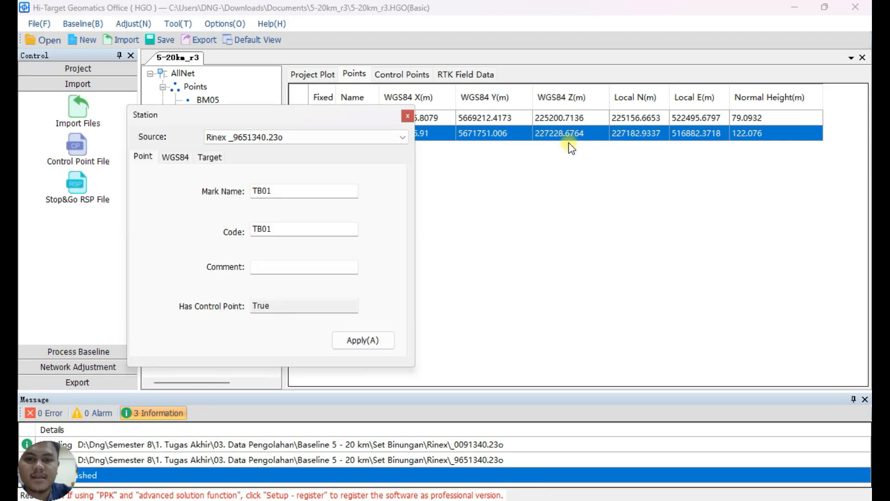
{"action": "left_click", "coordinate": [213, 157]}
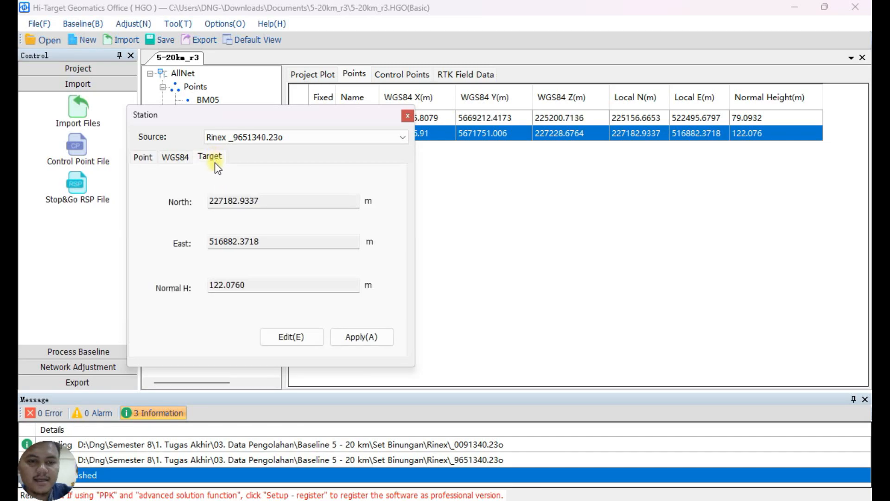
{"action": "left_click", "coordinate": [299, 338]}
{"action": "left_click", "coordinate": [309, 201]}
{"action": "left_click_drag", "start_coordinate": [320, 119], "coordinate": [268, 164]}
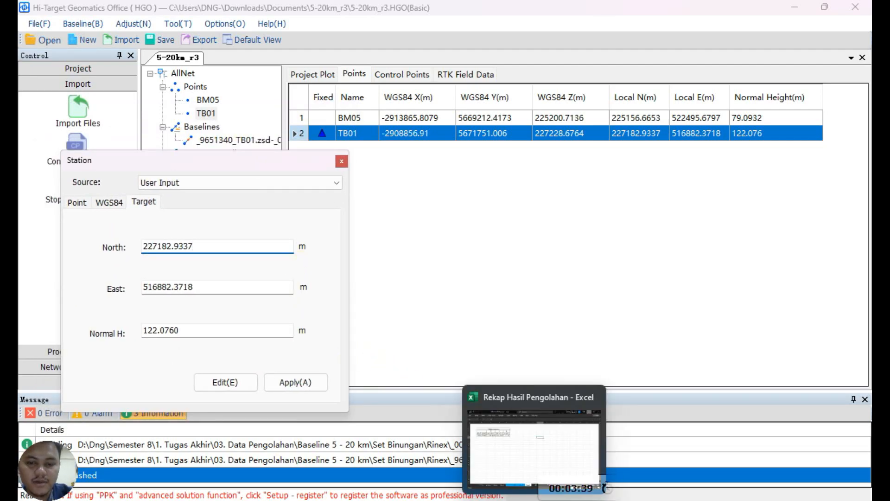
Copy TB 01's N value from the Rekap Hasil Pengolahan workbook in Excel and set the station's North to 227183.3020.
{"action": "left_click", "coordinate": [536, 498]}
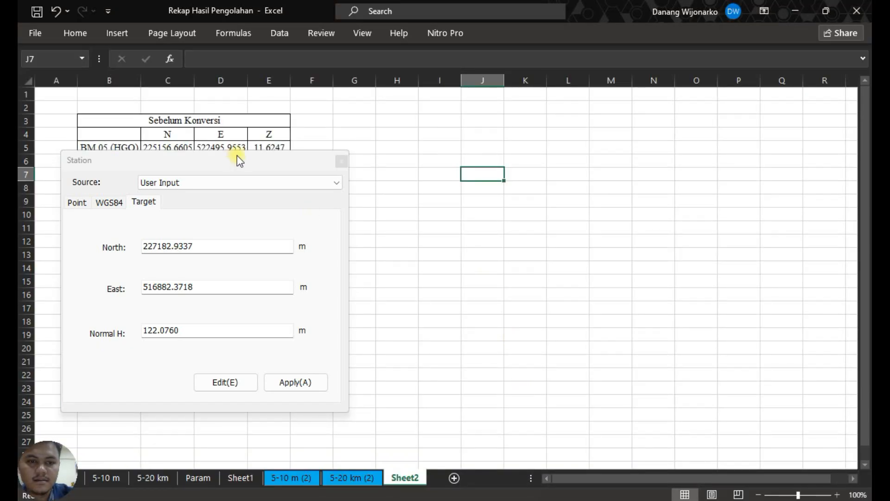
{"action": "left_click_drag", "start_coordinate": [237, 154], "coordinate": [669, 152]}
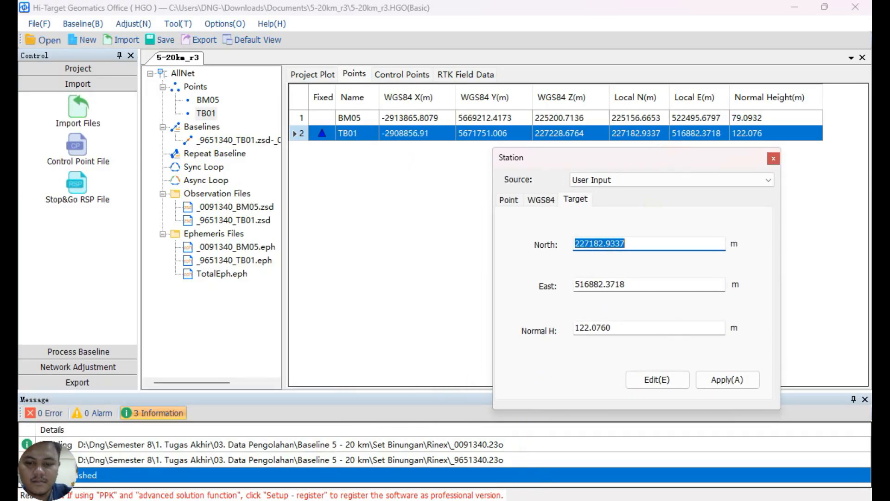
{"action": "left_click", "coordinate": [537, 497]}
{"action": "left_click", "coordinate": [172, 162]}
{"action": "key", "text": "ctrl+c"}
{"action": "left_click_drag", "start_coordinate": [642, 244], "coordinate": [528, 234]}
{"action": "key", "text": "ctrl+v"}
Copy TB 01's E value from the Excel table and set the station's East to 516882.2890.
{"action": "left_click", "coordinate": [537, 498]}
{"action": "left_click", "coordinate": [221, 161]}
{"action": "key", "text": "ctrl+c"}
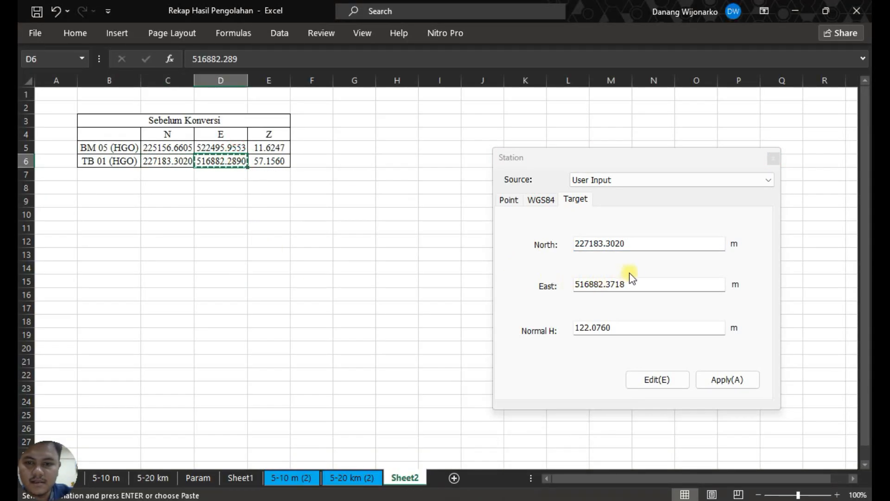
{"action": "left_click_drag", "start_coordinate": [628, 279], "coordinate": [486, 285]}
{"action": "key", "text": "ctrl+v"}
Copy TB 01's Z value from Excel, set the station's normal height to 57.1560, apply the coordinates and close the station details.
{"action": "left_click", "coordinate": [537, 498]}
{"action": "left_click", "coordinate": [267, 165]}
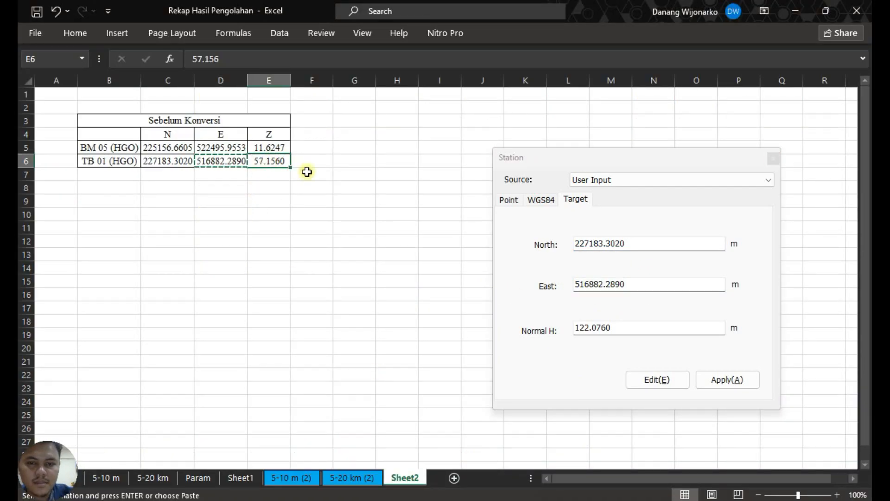
{"action": "key", "text": "ctrl+c"}
{"action": "left_click_drag", "start_coordinate": [638, 330], "coordinate": [523, 326]}
{"action": "left_click", "coordinate": [731, 380]}
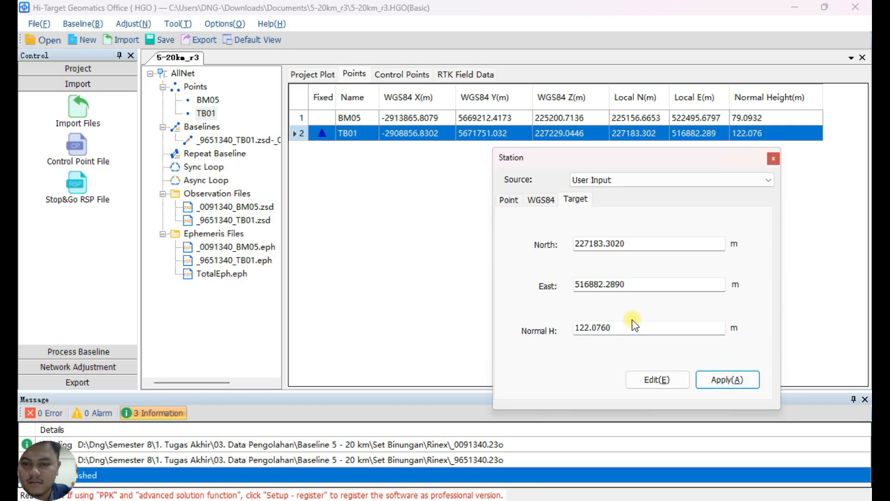
{"action": "left_click_drag", "start_coordinate": [658, 330], "coordinate": [521, 326]}
{"action": "key", "text": "ctrl+v"}
{"action": "left_click", "coordinate": [746, 381]}
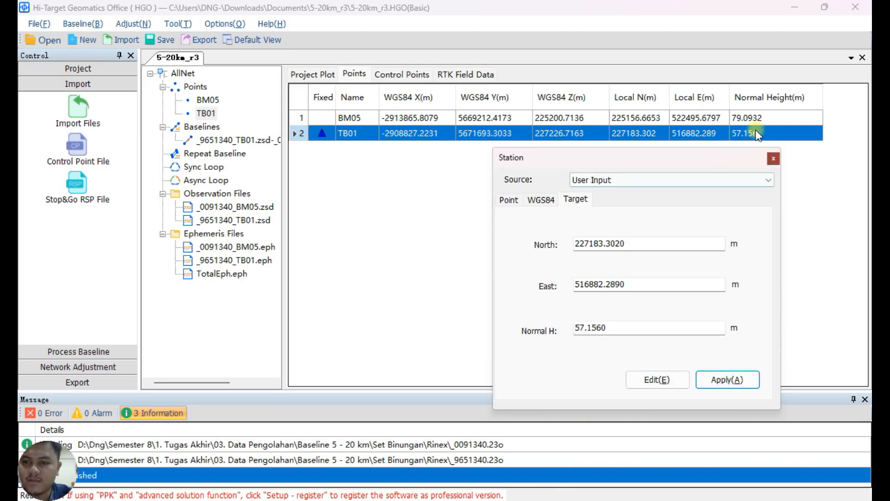
{"action": "left_click", "coordinate": [772, 158]}
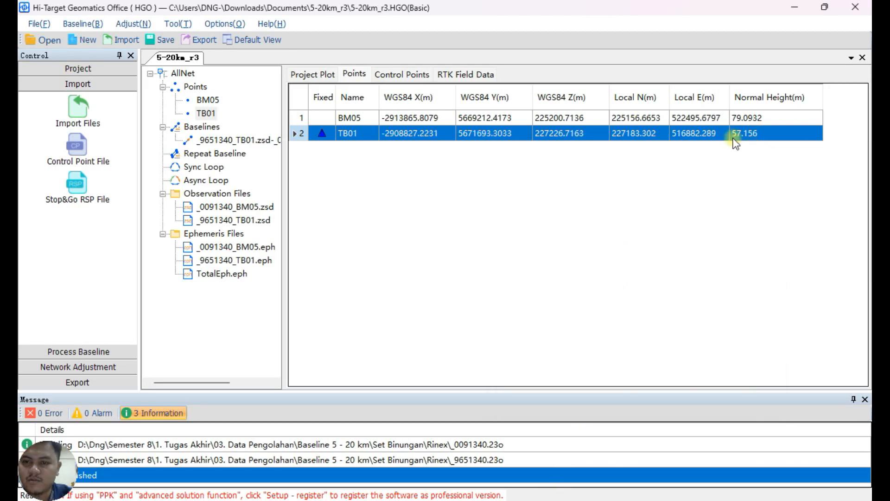
Open the details of control point TB01 and set its fixed normal height to 57.1560.
{"action": "left_click", "coordinate": [401, 76]}
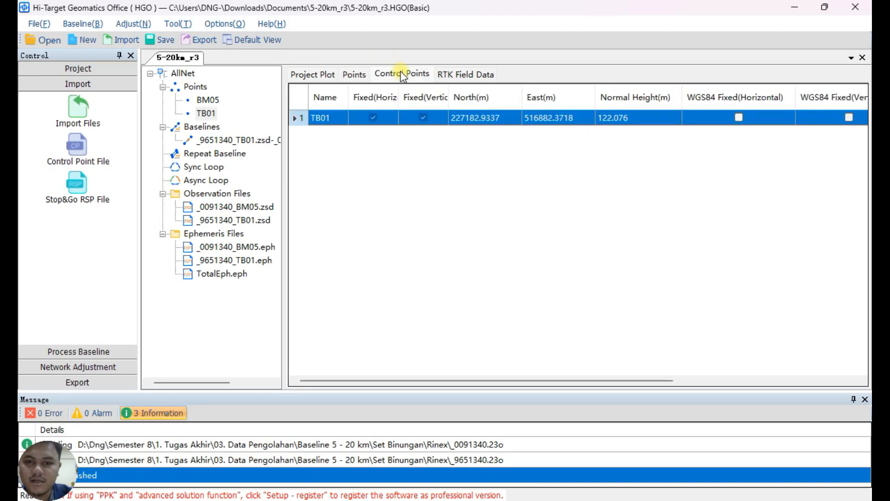
{"action": "right_click", "coordinate": [597, 114]}
{"action": "left_click", "coordinate": [630, 121]}
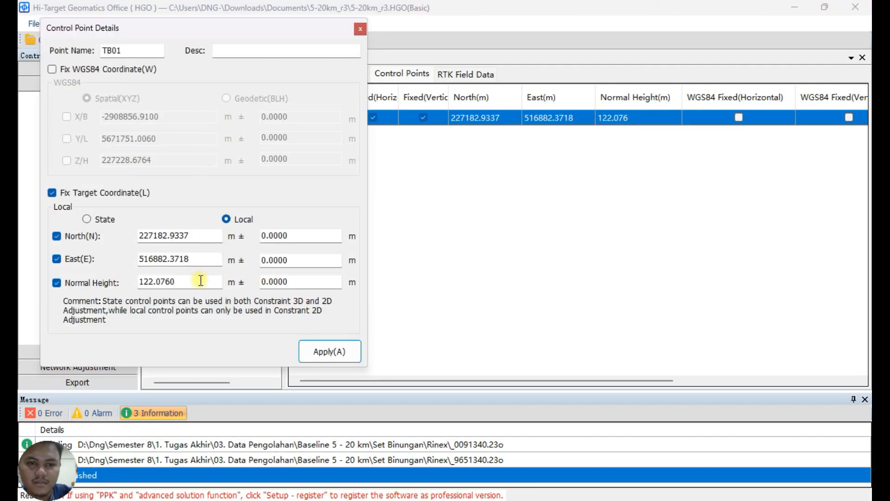
{"action": "double_click", "coordinate": [199, 278]}
{"action": "key", "text": "ctrl+v"}
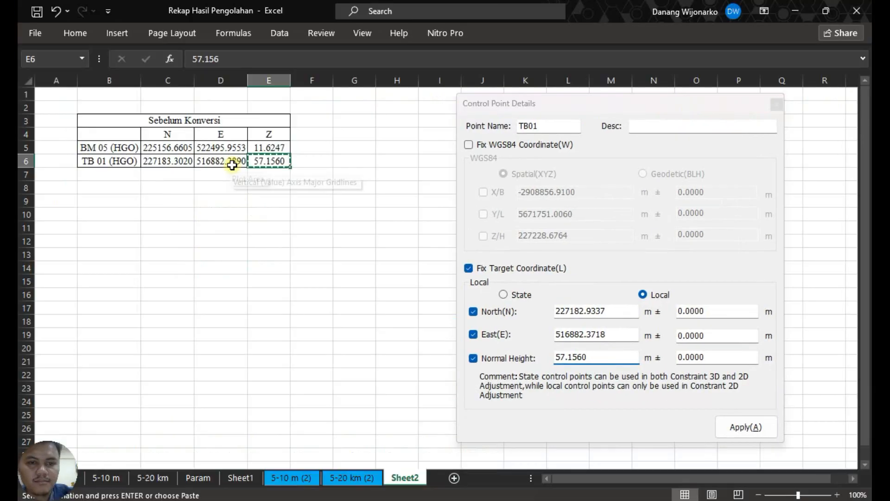
Copy TB 01's E value from Excel and set the control point's fixed East to 516882.2890.
{"action": "left_click", "coordinate": [231, 165]}
{"action": "key", "text": "ctrl+c"}
{"action": "left_click_drag", "start_coordinate": [629, 336], "coordinate": [552, 336]}
{"action": "key", "text": "ctrl+v"}
Copy TB 01's N value from Excel, set the control point's fixed North to 227183.3020 and apply the changes.
{"action": "key", "text": "alt+Tab"}
{"action": "left_click", "coordinate": [177, 163]}
{"action": "key", "text": "ctrl+c"}
{"action": "left_click_drag", "start_coordinate": [625, 311], "coordinate": [523, 305]}
{"action": "key", "text": "ctrl+v"}
{"action": "left_click", "coordinate": [756, 428]}
{"action": "left_click", "coordinate": [669, 381]}
{"action": "left_click", "coordinate": [697, 119]}
{"action": "left_click", "coordinate": [755, 427]}
Review the points list, the TB01-BM05 baseline entry and the project plot.
{"action": "left_click", "coordinate": [354, 74]}
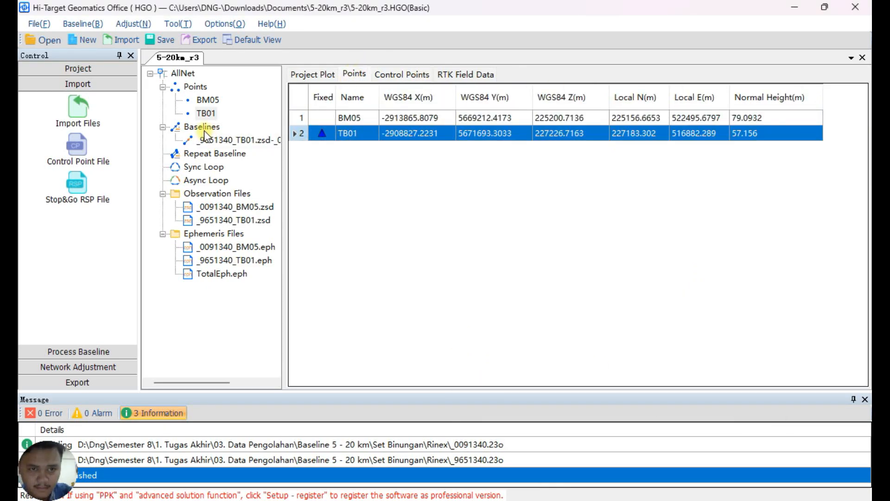
{"action": "left_click", "coordinate": [204, 130]}
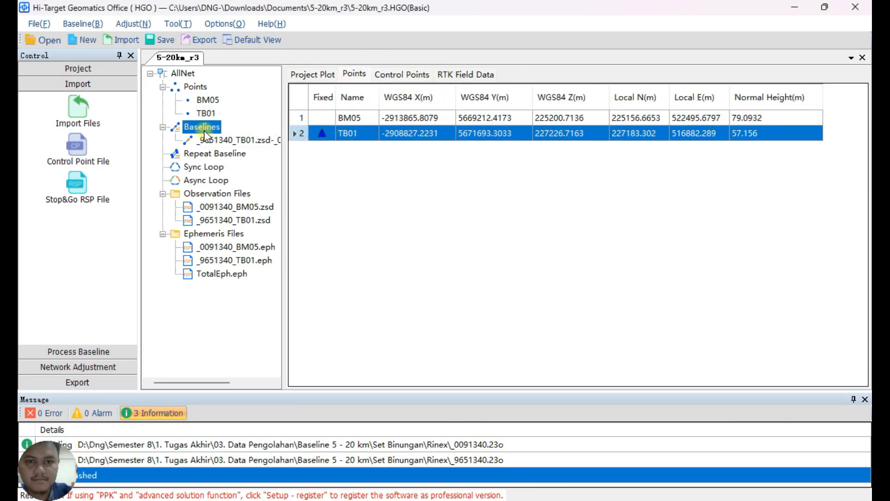
{"action": "left_click", "coordinate": [246, 143]}
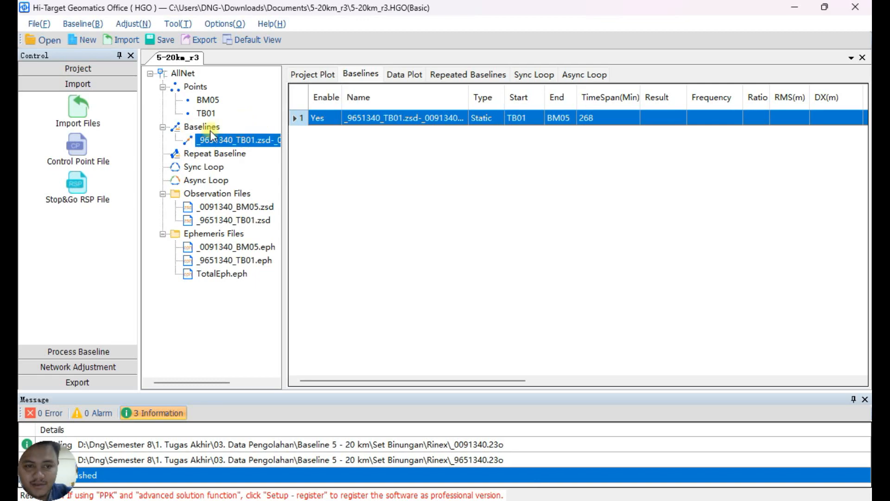
{"action": "left_click", "coordinate": [324, 76]}
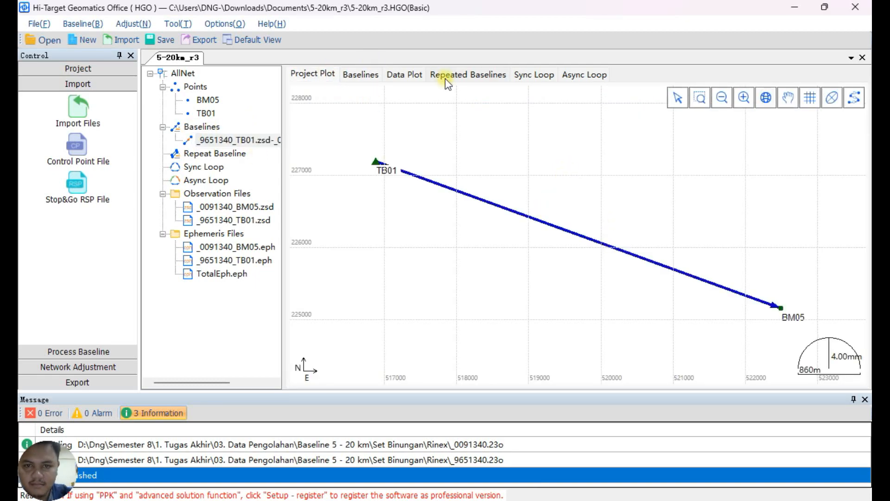
Exclude the broken observation segments of satellites G01, G04, G06, G08 and G07 in the baseline's data plot.
{"action": "left_click", "coordinate": [410, 74]}
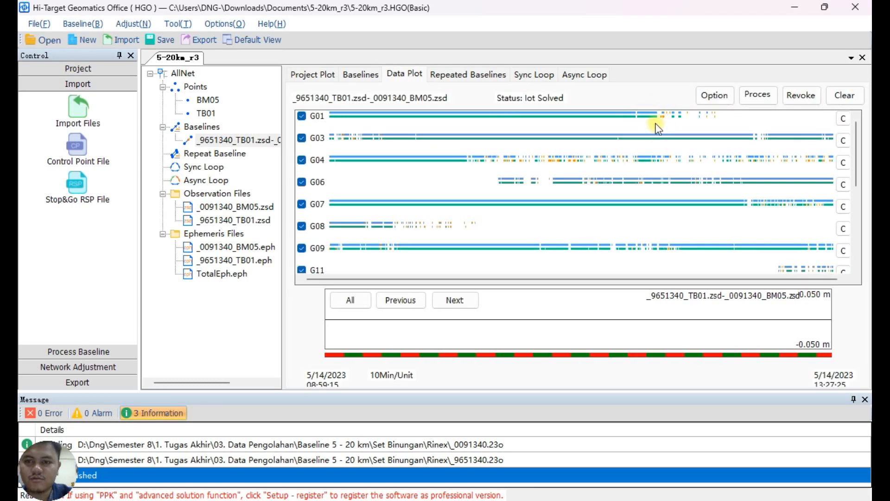
{"action": "left_click_drag", "start_coordinate": [666, 114], "coordinate": [851, 114]}
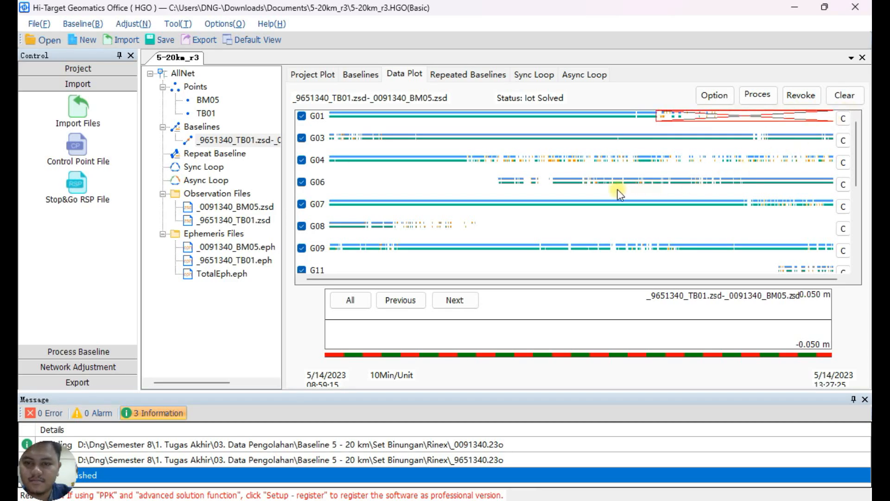
{"action": "left_click_drag", "start_coordinate": [463, 154], "coordinate": [839, 166]}
{"action": "left_click_drag", "start_coordinate": [557, 175], "coordinate": [327, 191]}
{"action": "left_click_drag", "start_coordinate": [365, 218], "coordinate": [837, 232]}
{"action": "left_click_drag", "start_coordinate": [738, 197], "coordinate": [837, 210]}
Disable satellite G11 and exclude the broken observation segments of G14, G16 and G17.
{"action": "scroll", "coordinate": [612, 238], "scroll_direction": "down", "scroll_amount": 3}
{"action": "left_click", "coordinate": [301, 191]}
{"action": "left_click_drag", "start_coordinate": [564, 204], "coordinate": [326, 219]}
{"action": "left_click_drag", "start_coordinate": [362, 227], "coordinate": [326, 239]}
{"action": "left_click_drag", "start_coordinate": [402, 227], "coordinate": [837, 239]}
{"action": "mouse_move", "coordinate": [623, 250]}
{"action": "left_mouse_down"}
{"action": "mouse_move", "coordinate": [498, 267]}
{"action": "mouse_move", "coordinate": [326, 251]}
{"action": "left_mouse_up"}
{"action": "left_click_drag", "start_coordinate": [695, 263], "coordinate": [794, 250]}
Disable satellite G19 and exclude the gap before G20's signal and the broken final part of G21.
{"action": "scroll", "coordinate": [643, 191], "scroll_direction": "down", "scroll_amount": 3}
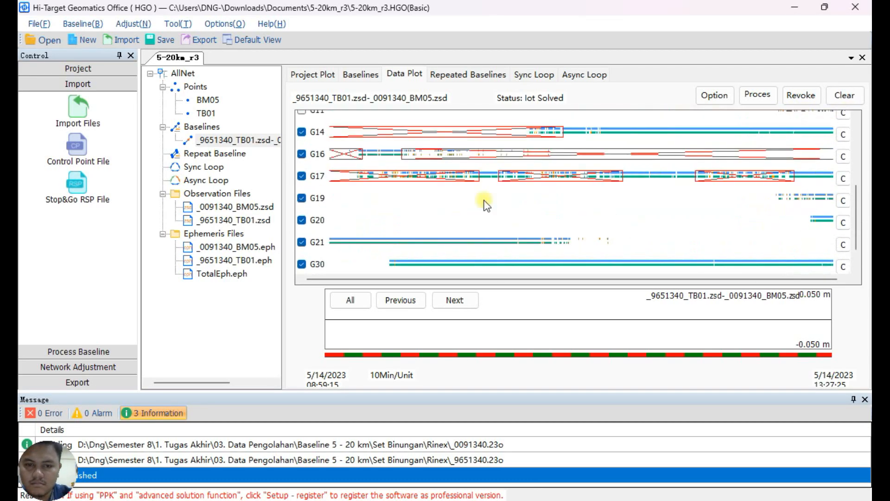
{"action": "left_click", "coordinate": [302, 198]}
{"action": "left_click_drag", "start_coordinate": [816, 215], "coordinate": [326, 226]}
{"action": "left_click_drag", "start_coordinate": [543, 247], "coordinate": [837, 235]}
{"action": "scroll", "coordinate": [329, 273], "scroll_direction": "down", "scroll_amount": 3}
Recheck the excluded segments in the baseline's data plot and return to the baseline list.
{"action": "left_click", "coordinate": [366, 74]}
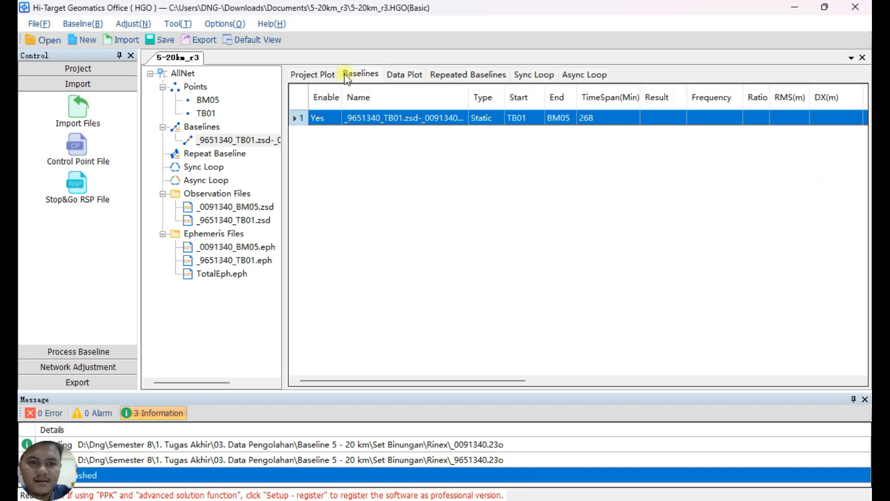
{"action": "left_click", "coordinate": [406, 75]}
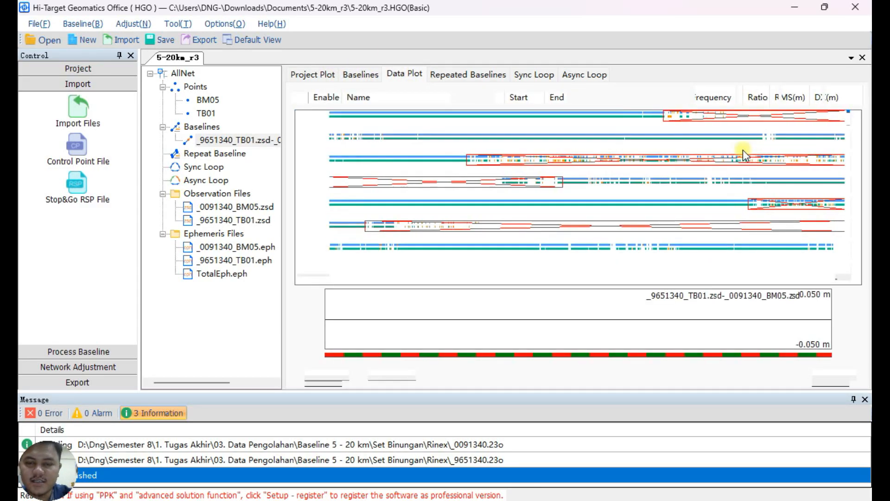
{"action": "left_click", "coordinate": [370, 74]}
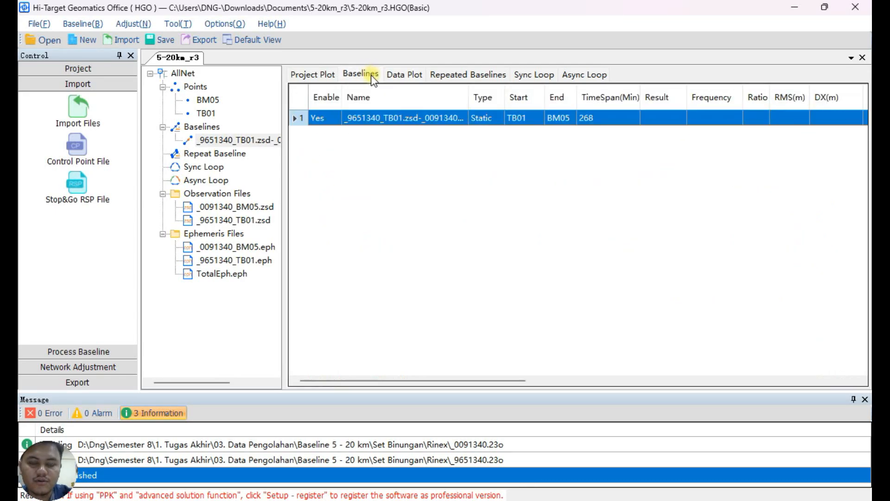
Open the process options of the TB01-BM05 baseline and set the interval to 30 and the minimum epoch to 10.
{"action": "right_click", "coordinate": [418, 120]}
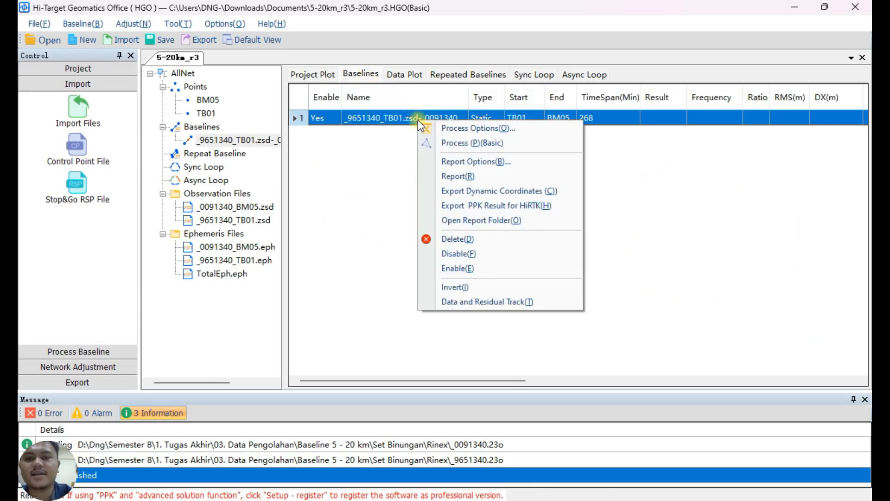
{"action": "left_click", "coordinate": [486, 130]}
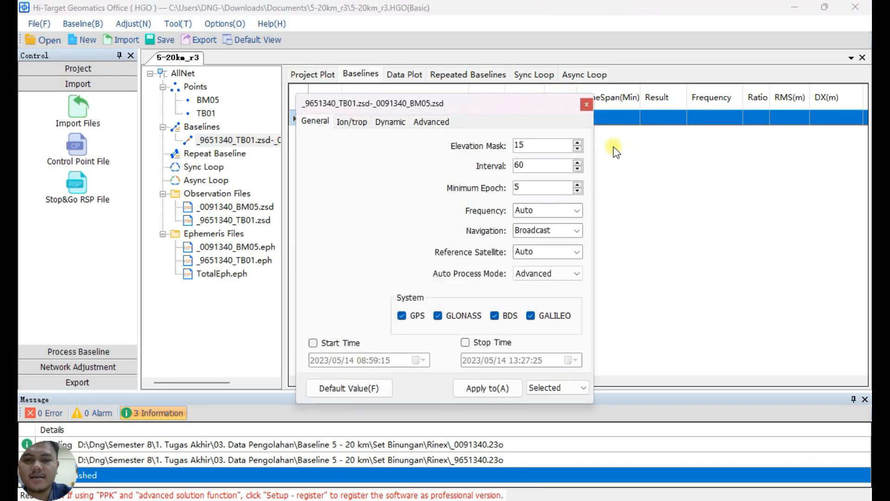
{"action": "left_click", "coordinate": [576, 171]}
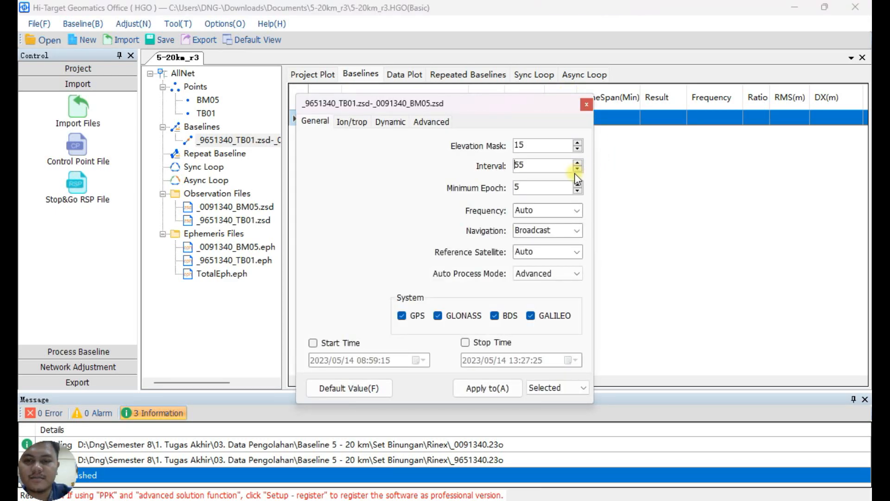
{"action": "left_click", "coordinate": [581, 169]}
{"action": "left_click", "coordinate": [580, 168]}
{"action": "left_click", "coordinate": [581, 169]}
{"action": "left_click", "coordinate": [580, 169]}
{"action": "left_click", "coordinate": [580, 169]}
{"action": "left_click", "coordinate": [577, 185]}
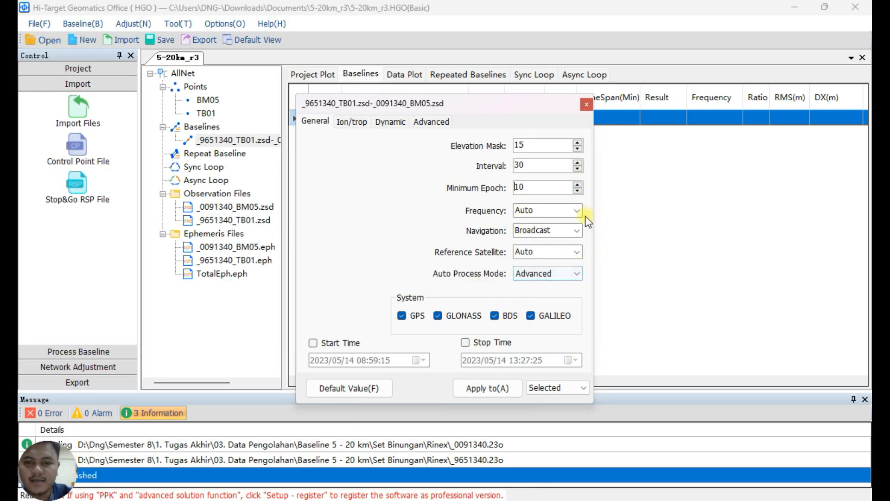
Examine the available choices for navigation, frequency, auto process mode and reference satellite in the general process options.
{"action": "left_click", "coordinate": [577, 232]}
{"action": "left_click", "coordinate": [578, 232]}
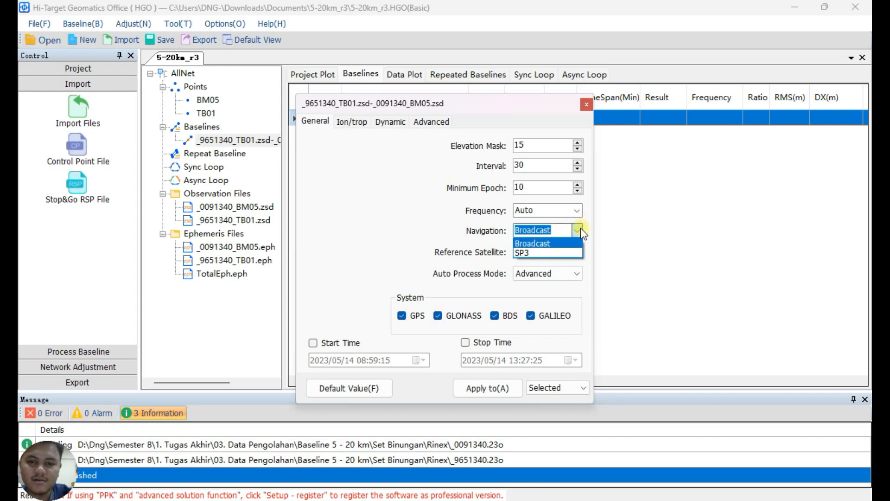
{"action": "left_click", "coordinate": [579, 228]}
{"action": "left_click", "coordinate": [578, 209]}
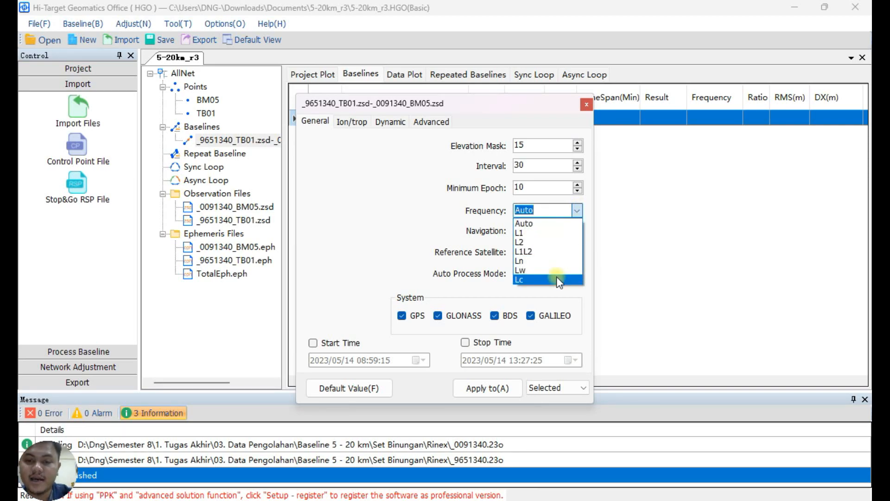
{"action": "left_click", "coordinate": [404, 226]}
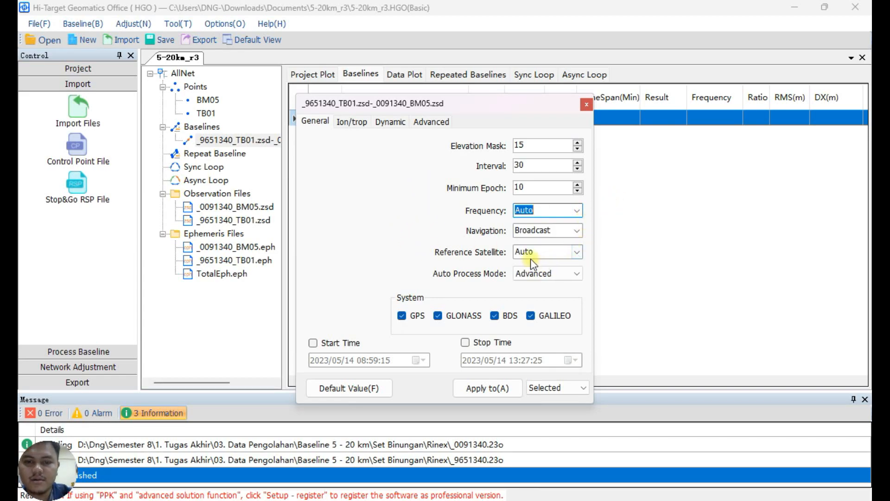
{"action": "left_click", "coordinate": [574, 274]}
{"action": "left_click", "coordinate": [574, 251]}
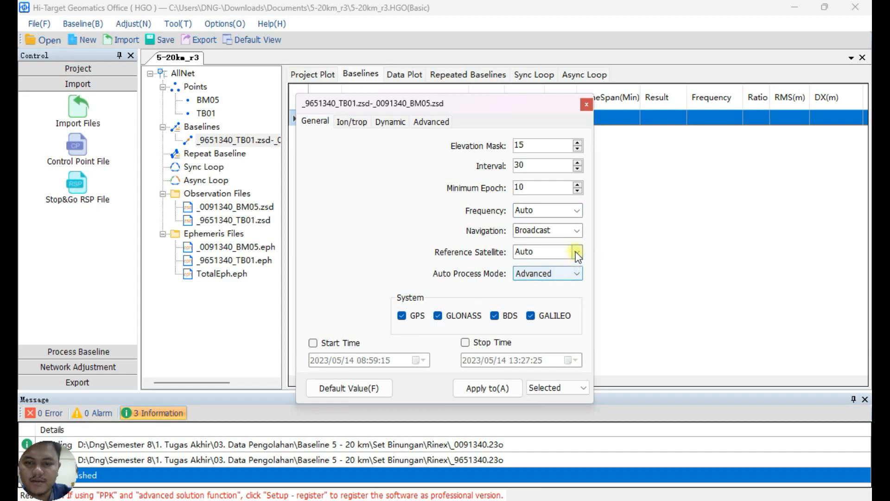
{"action": "left_click", "coordinate": [576, 251]}
Review the Ion/trop, dynamic and advanced process options and apply the settings to the selected baseline.
{"action": "left_click", "coordinate": [360, 111]}
{"action": "left_click", "coordinate": [358, 121]}
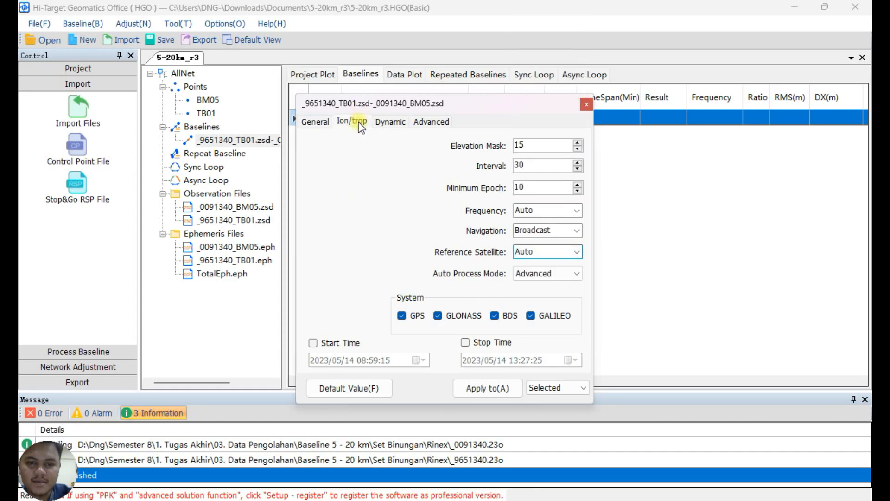
{"action": "left_click", "coordinate": [398, 123]}
{"action": "left_click", "coordinate": [438, 122]}
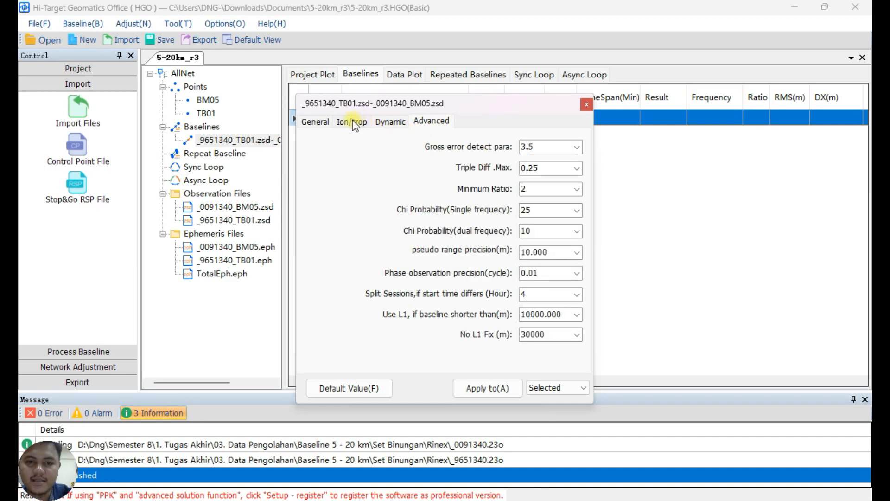
{"action": "left_click", "coordinate": [504, 388]}
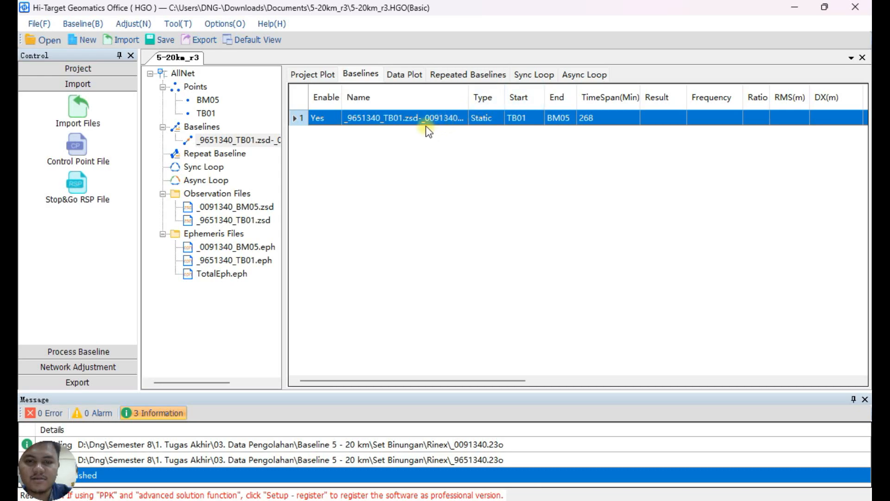
Process the TB01-BM05 baseline and check the coordinates of BM05 and TB01 in the points list.
{"action": "right_click", "coordinate": [428, 120]}
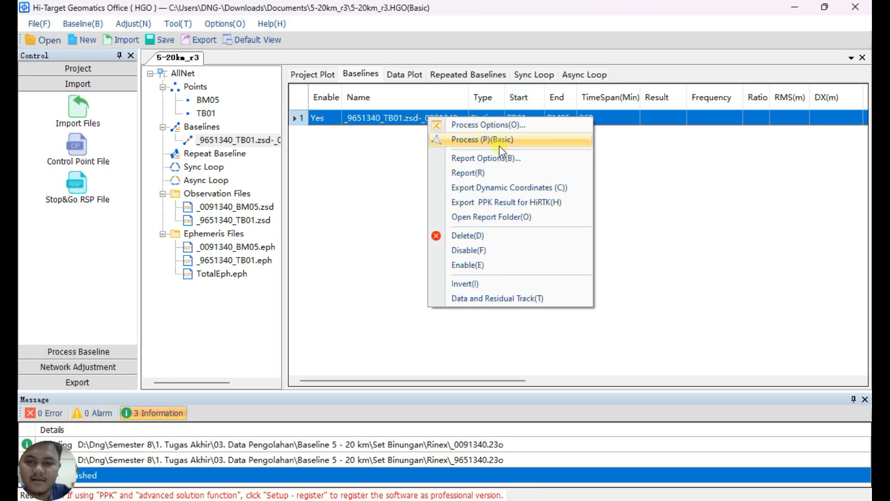
{"action": "left_click", "coordinate": [537, 143]}
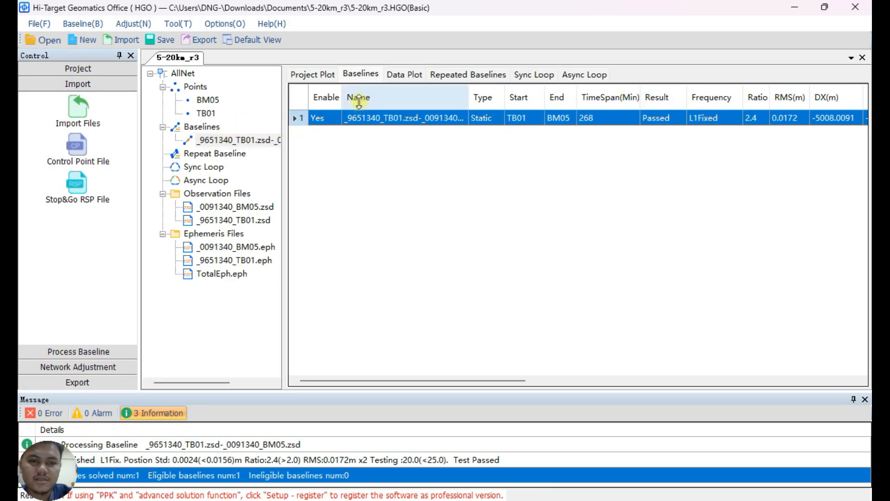
{"action": "left_click", "coordinate": [197, 87]}
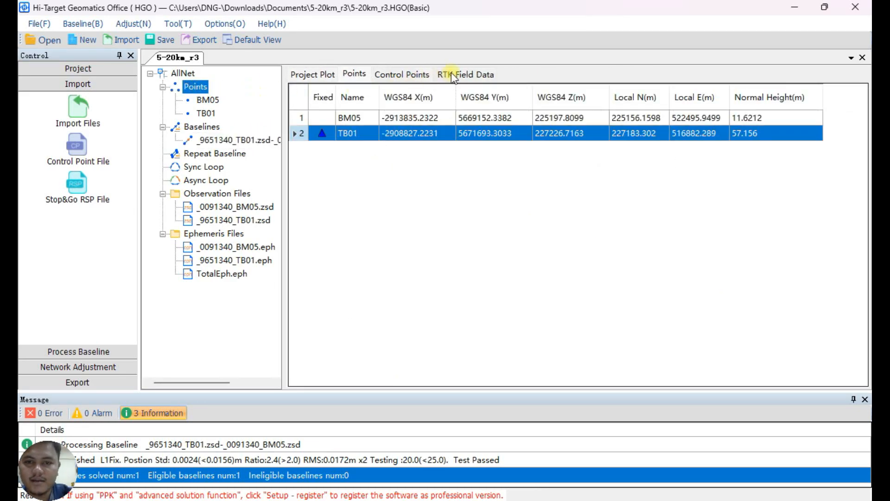
{"action": "left_click", "coordinate": [392, 72]}
{"action": "left_click", "coordinate": [355, 74]}
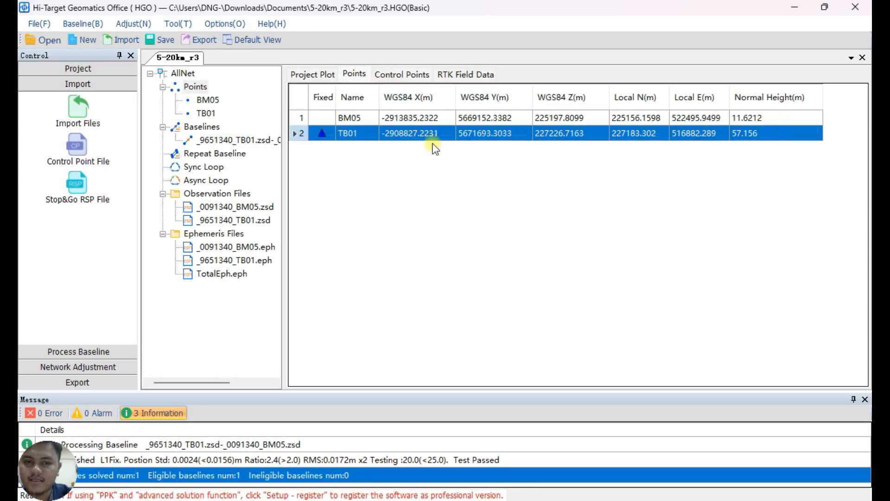
{"action": "left_click", "coordinate": [426, 119]}
{"action": "left_click", "coordinate": [741, 134]}
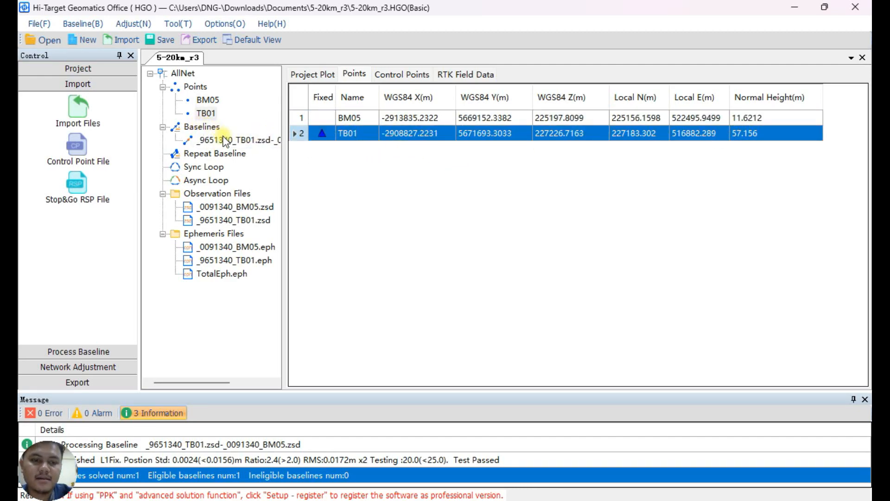
Review the processed TB01-BM05 baseline in the baseline list and in the project plot.
{"action": "left_click", "coordinate": [206, 129]}
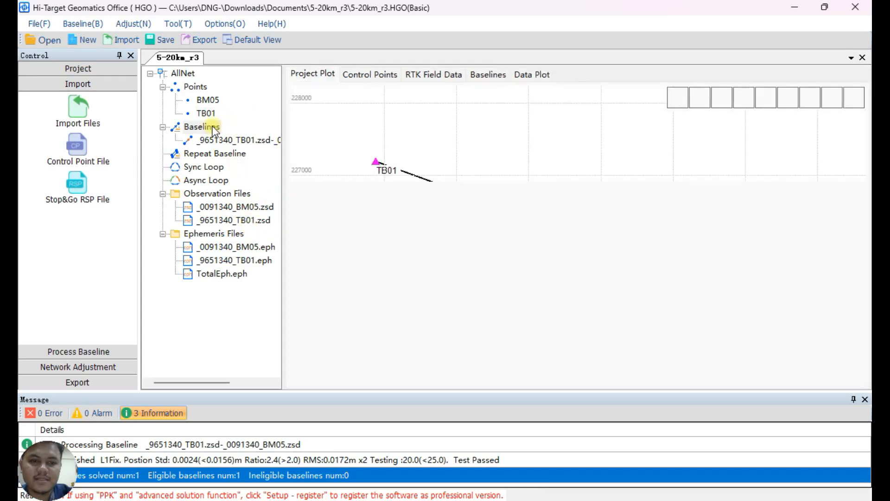
{"action": "left_click", "coordinate": [231, 140]}
{"action": "left_click", "coordinate": [313, 75]}
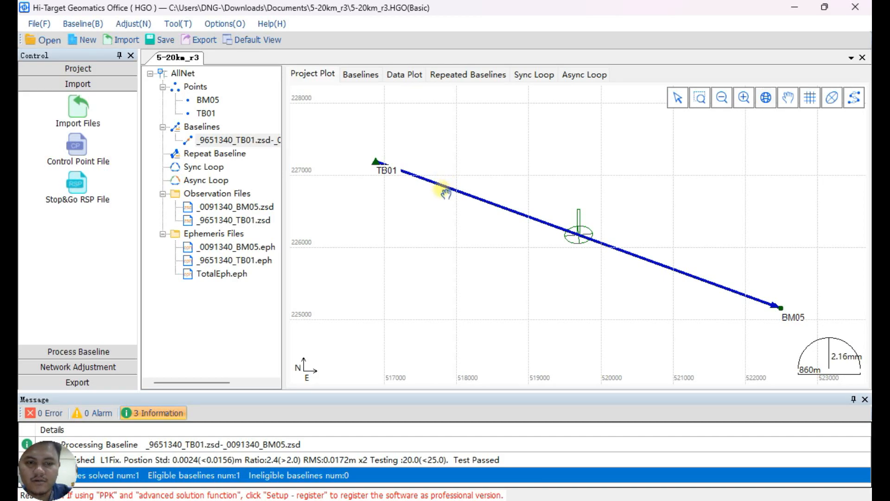
Generate the static processing report for the baseline, review its processing controls and baseline solutions, and return to HGO.
{"action": "left_click", "coordinate": [105, 352]}
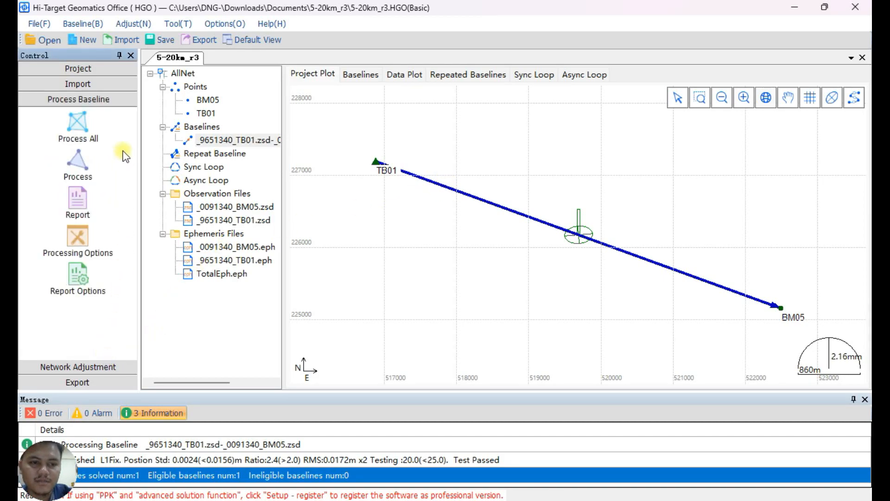
{"action": "left_click", "coordinate": [77, 200]}
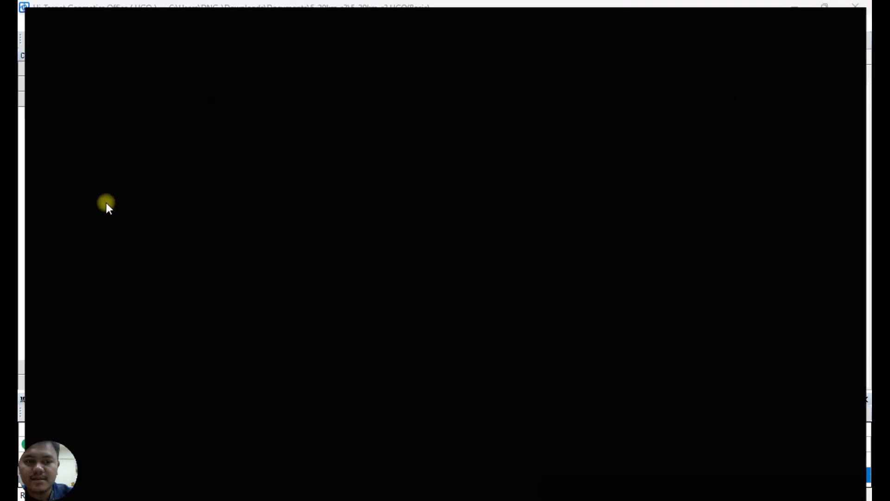
{"action": "scroll", "coordinate": [465, 254], "scroll_direction": "down", "scroll_amount": 10}
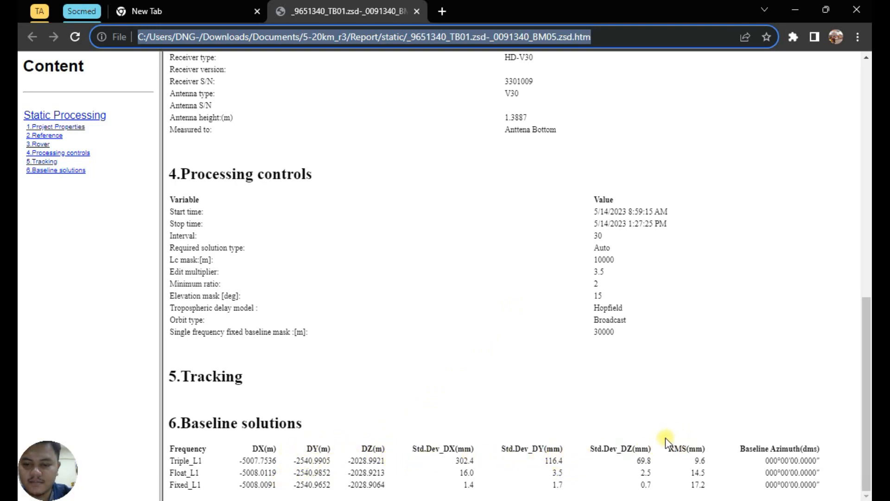
{"action": "scroll", "coordinate": [587, 332], "scroll_direction": "up", "scroll_amount": 9}
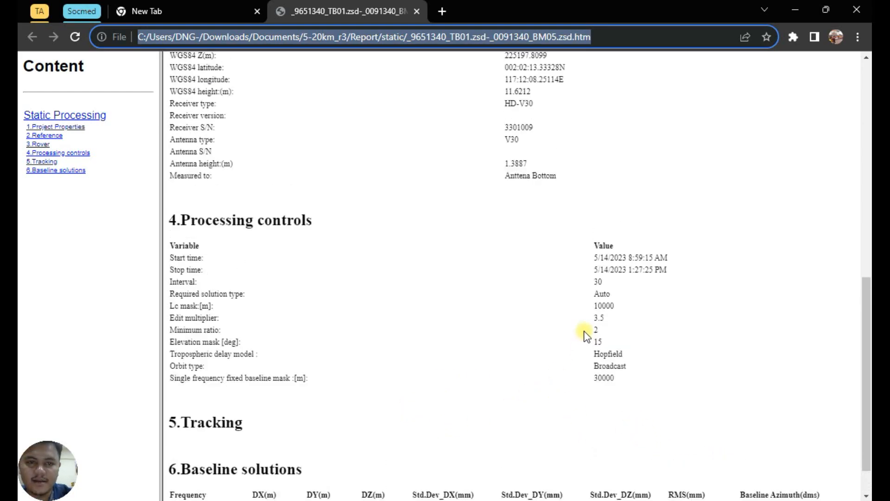
{"action": "scroll", "coordinate": [535, 194], "scroll_direction": "up", "scroll_amount": 2}
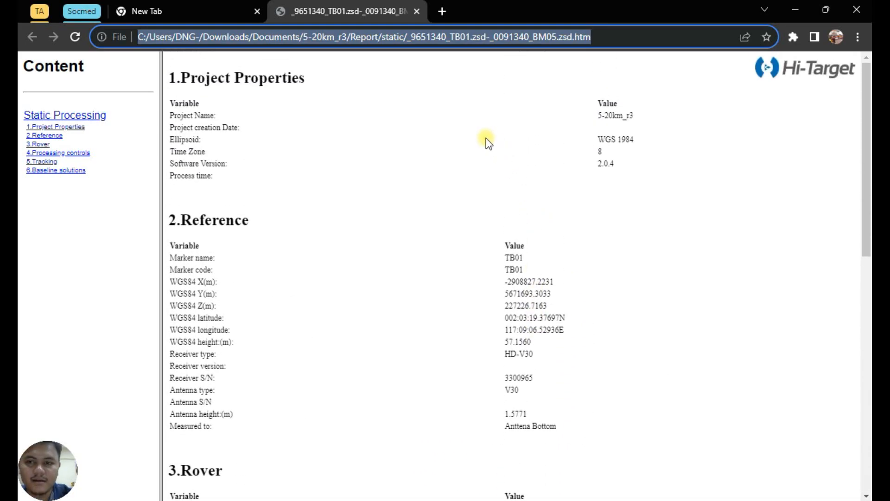
{"action": "left_click", "coordinate": [796, 10]}
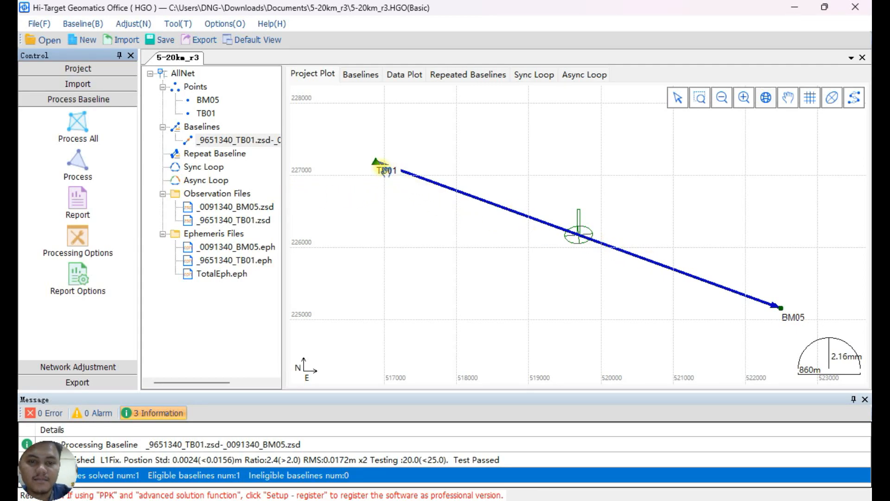
Review the general and weighted strategies settings in the network adjustment options and accept them.
{"action": "left_click", "coordinate": [78, 367]}
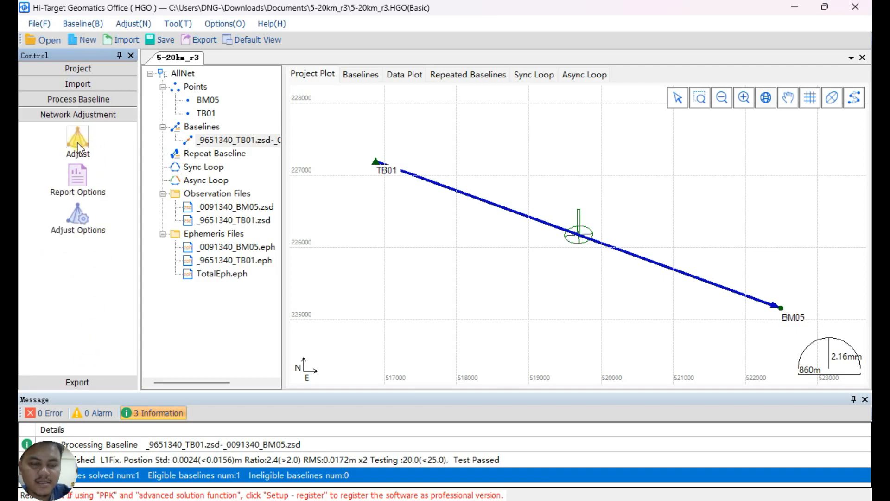
{"action": "left_click", "coordinate": [79, 214]}
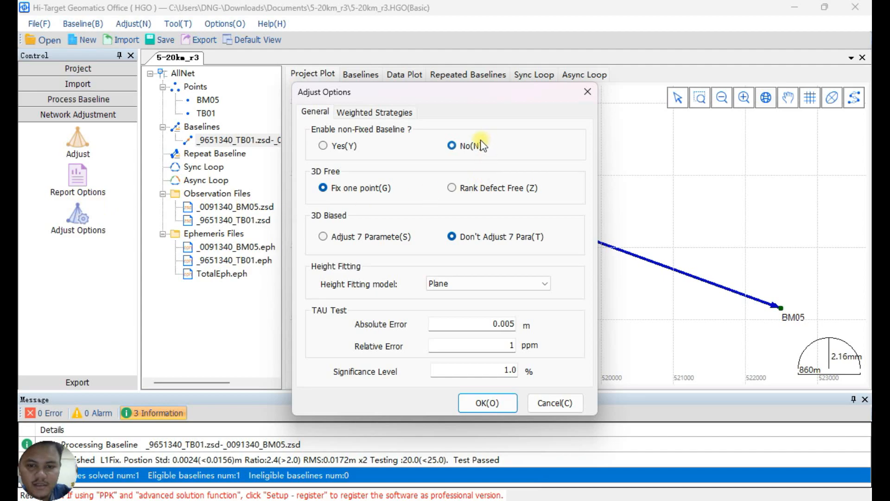
{"action": "left_click", "coordinate": [362, 116]}
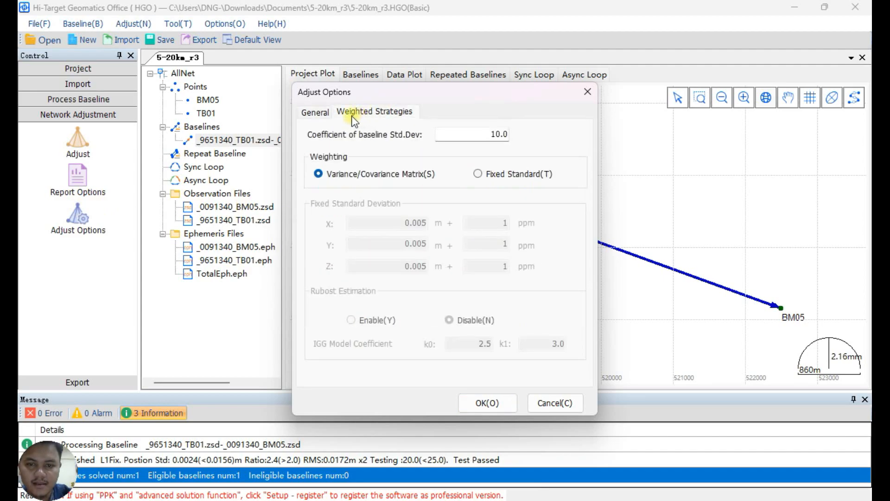
{"action": "left_click", "coordinate": [319, 116]}
{"action": "left_click", "coordinate": [394, 112]}
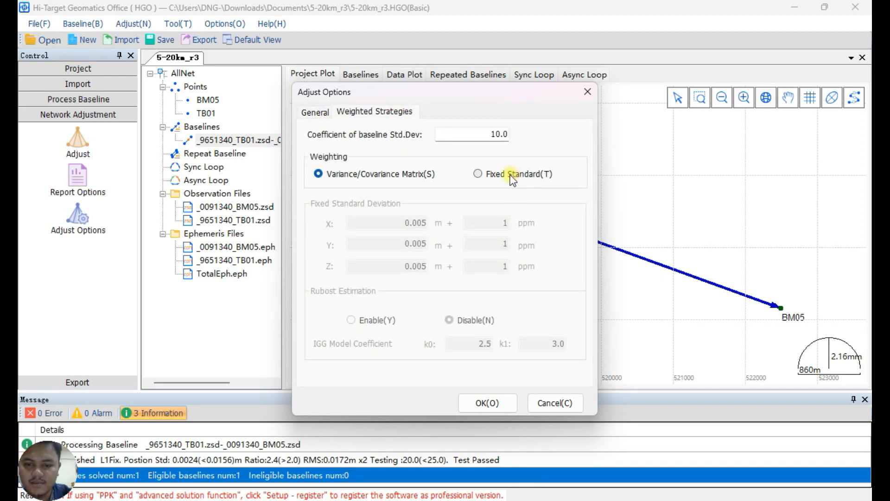
{"action": "left_click", "coordinate": [329, 116]}
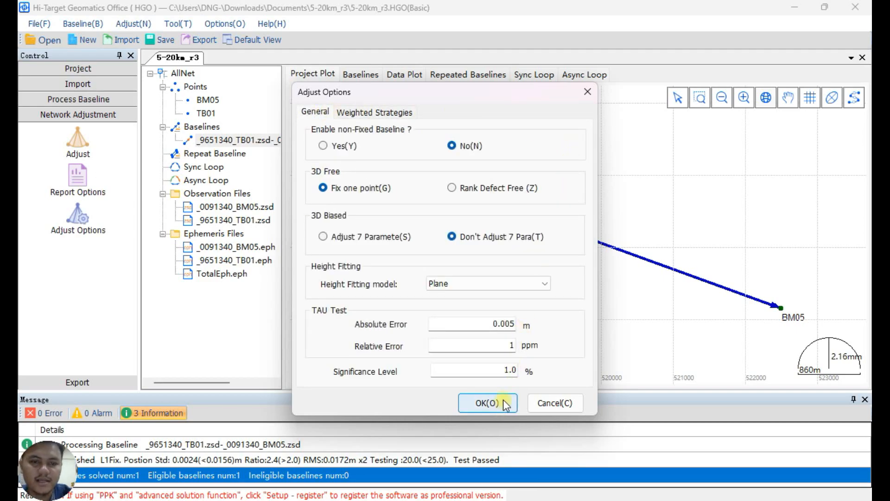
{"action": "left_click", "coordinate": [488, 402]}
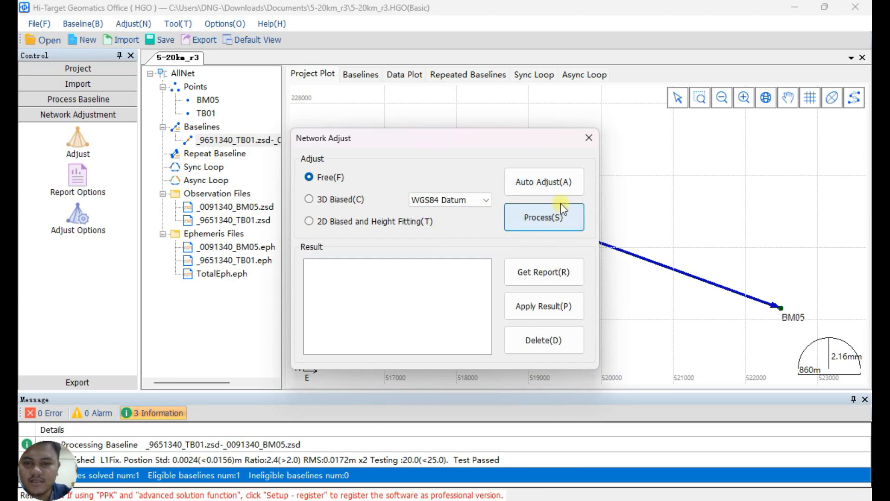
Run the automatic network adjustment, agreeing to continue with the constrained 2D adjustment, and view the Free 3D NetAdjust text report.
{"action": "left_click", "coordinate": [546, 179]}
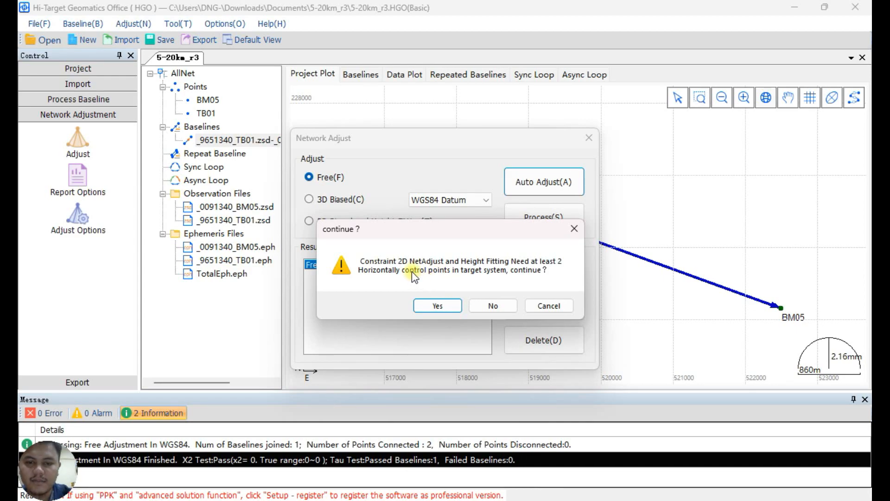
{"action": "left_click", "coordinate": [457, 307]}
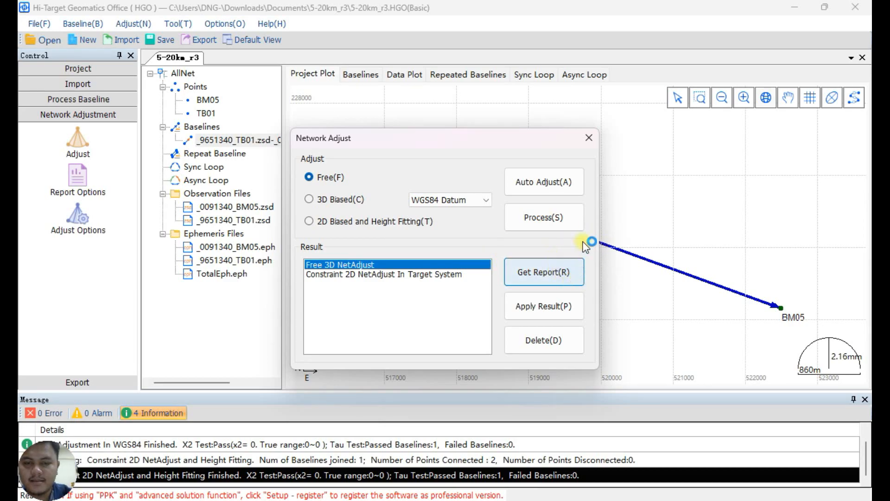
{"action": "left_click", "coordinate": [550, 279]}
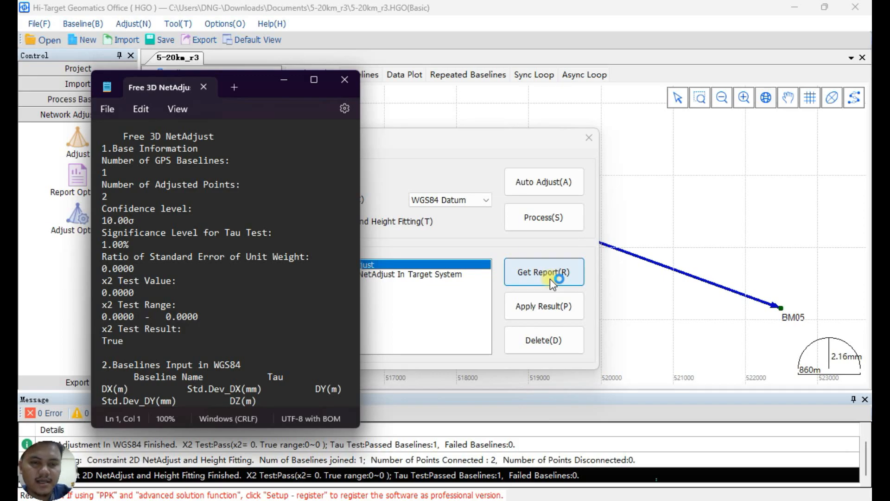
{"action": "left_click", "coordinate": [344, 80]}
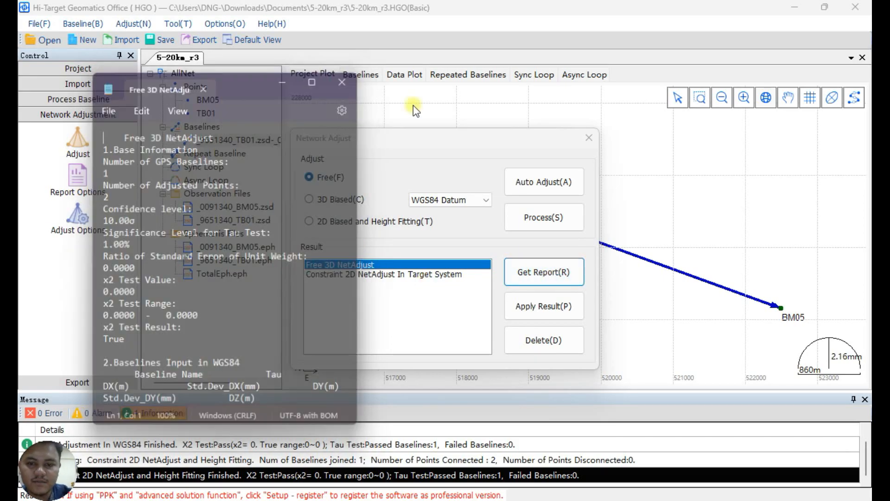
{"action": "left_click", "coordinate": [588, 138]}
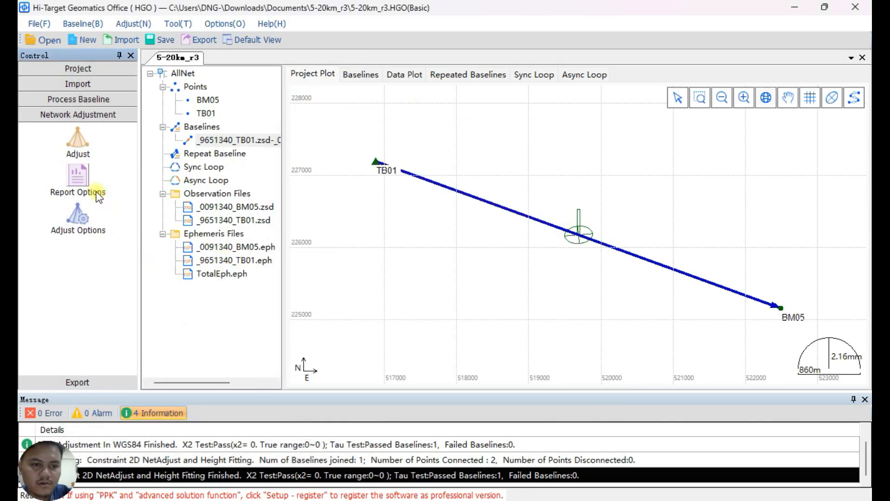
Set the network adjustment report format to HTML in the report options.
{"action": "left_click", "coordinate": [77, 178]}
{"action": "left_click", "coordinate": [374, 310]}
{"action": "left_click", "coordinate": [471, 377]}
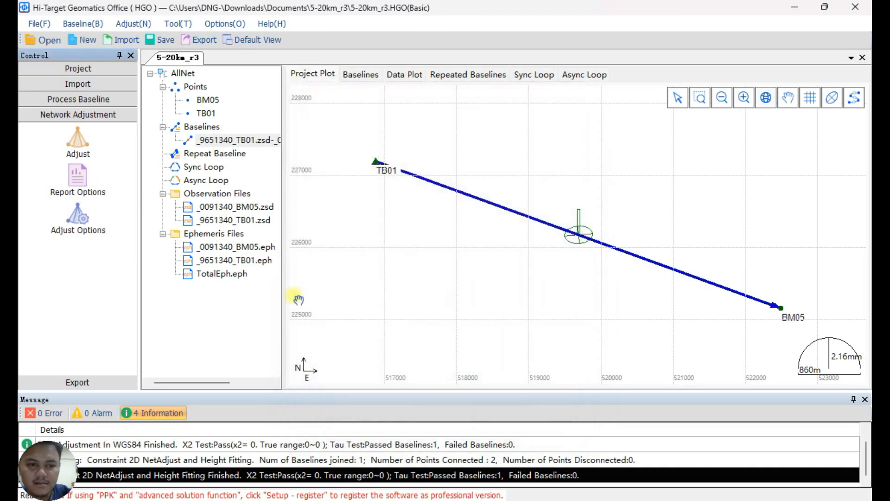
Generate the Free 3D NetAdjust report and inspect TB01's adjusted coordinates in the Target System (NEZ) section.
{"action": "left_click", "coordinate": [77, 139]}
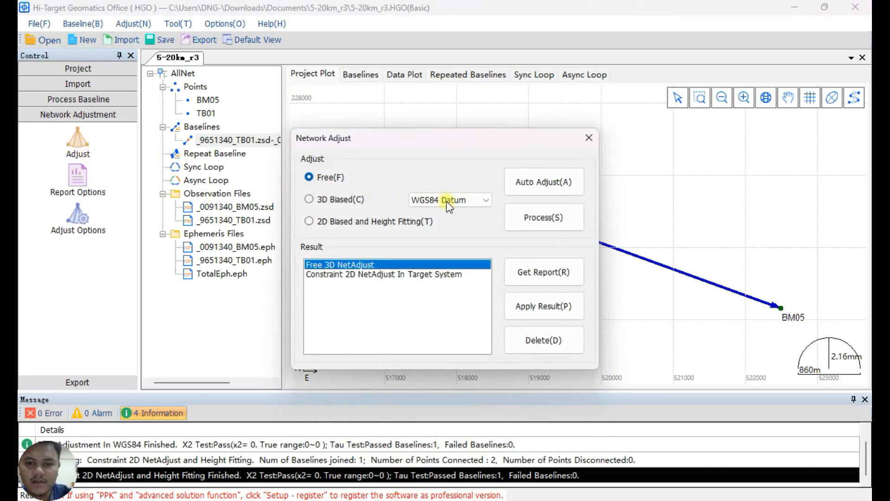
{"action": "left_click", "coordinate": [543, 274]}
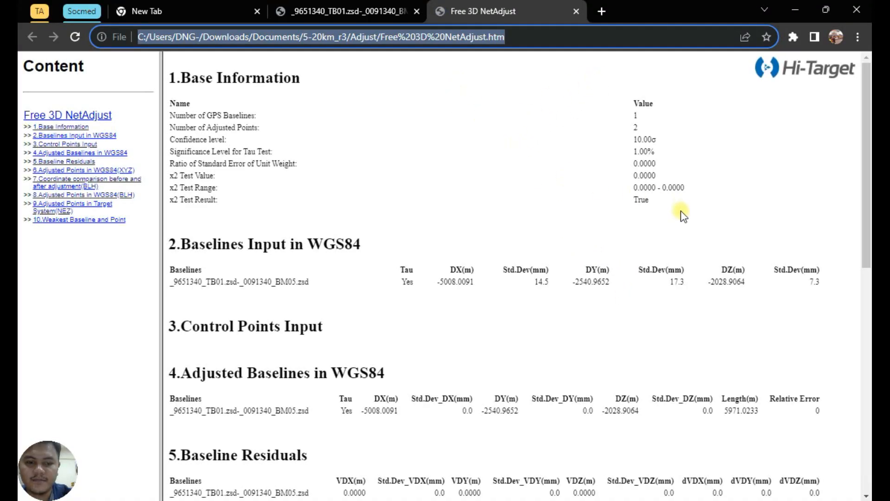
{"action": "scroll", "coordinate": [683, 215], "scroll_direction": "down", "scroll_amount": 15}
{"action": "left_click_drag", "start_coordinate": [526, 380], "coordinate": [170, 377]}
{"action": "left_click_drag", "start_coordinate": [246, 378], "coordinate": [289, 378]}
{"action": "double_click", "coordinate": [408, 378]}
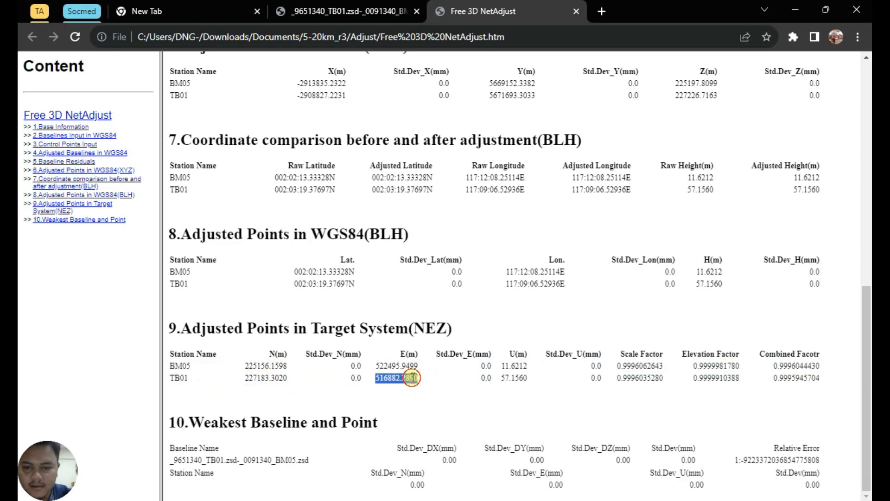
Copy BM05's adjusted values from N through U in the report's Target System (NEZ) section.
{"action": "left_click", "coordinate": [526, 366]}
{"action": "double_click", "coordinate": [527, 366]}
{"action": "left_click", "coordinate": [540, 367]}
{"action": "left_click_drag", "start_coordinate": [541, 367], "coordinate": [281, 373]}
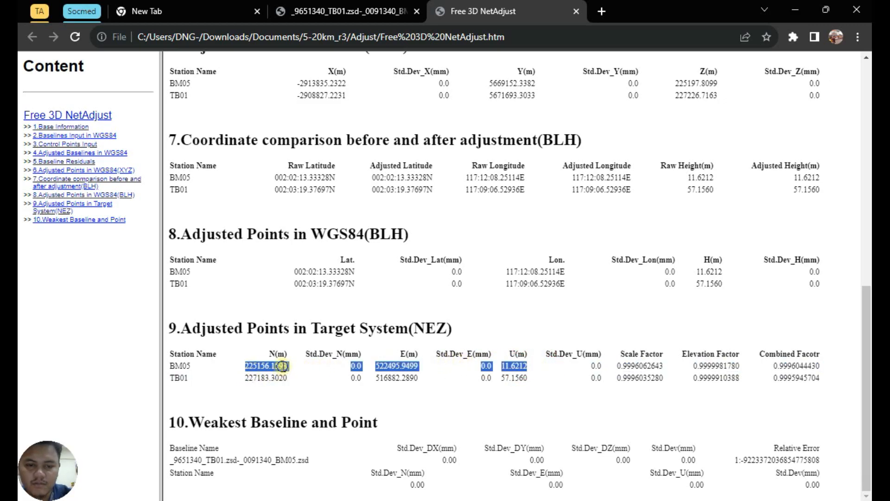
{"action": "right_click", "coordinate": [284, 366]}
{"action": "left_click", "coordinate": [422, 232]}
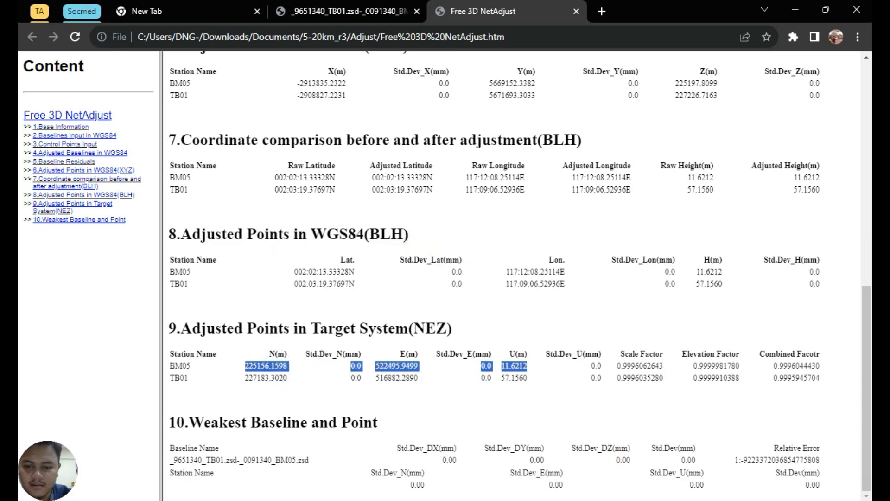
Switch to the Rekap Hasil Pengolahan workbook in Excel and paste the copied BM05 values without source formatting at C8 of Sheet2.
{"action": "key", "text": "alt+Tab"}
{"action": "left_click", "coordinate": [204, 190]}
{"action": "left_click", "coordinate": [182, 188]}
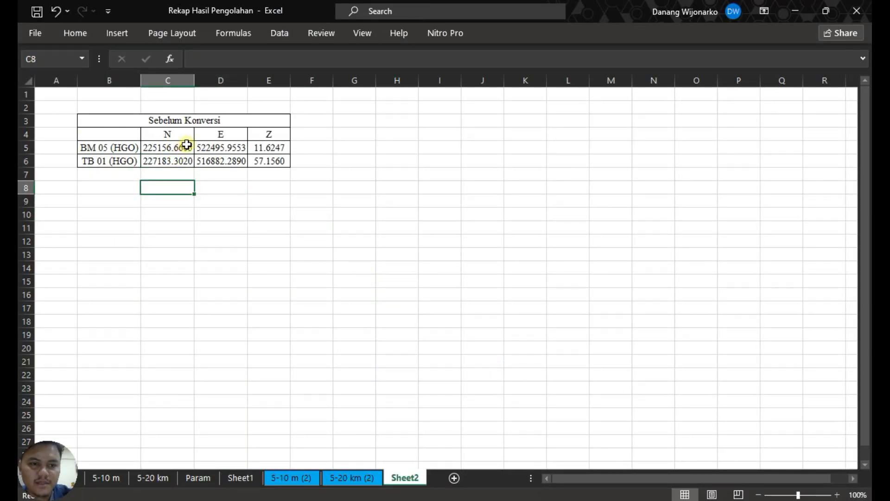
{"action": "right_click", "coordinate": [182, 188]}
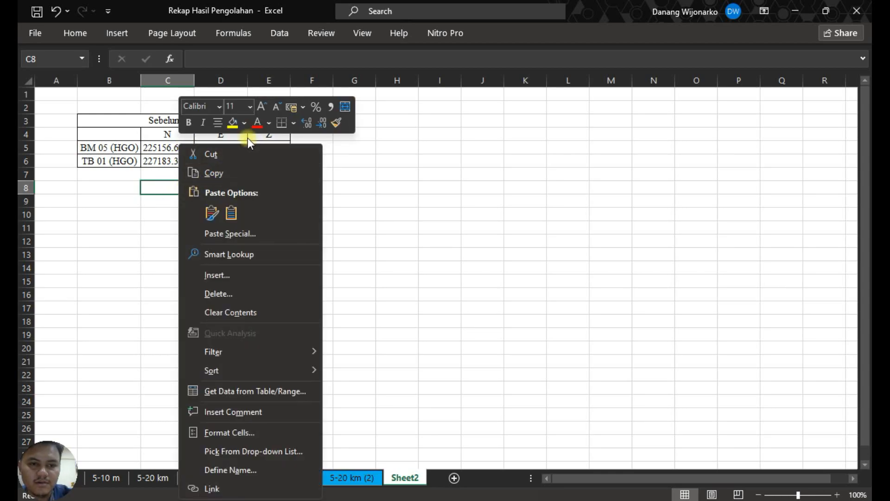
{"action": "left_click", "coordinate": [233, 213]}
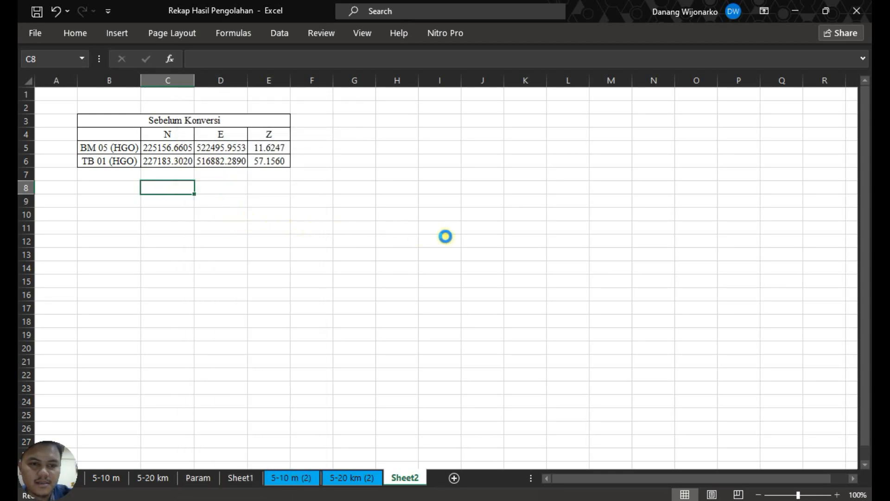
{"action": "left_click", "coordinate": [477, 238]}
Copy BM05's N, E and height values from row 8 into C7:E7, then clear the pasted row 8 values.
{"action": "left_click", "coordinate": [178, 186]}
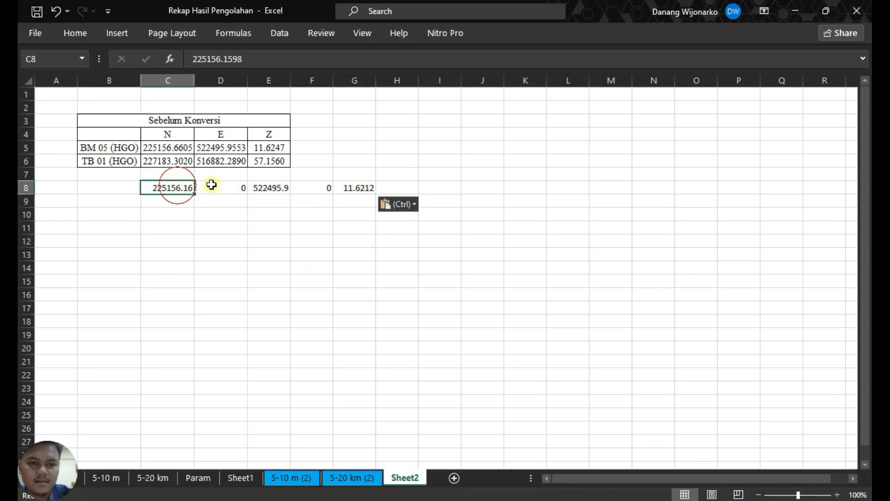
{"action": "left_click", "coordinate": [277, 188], "text": "ctrl"}
{"action": "left_click", "coordinate": [367, 189], "text": "ctrl"}
{"action": "key", "text": "ctrl+c"}
{"action": "left_click_drag", "start_coordinate": [179, 148], "coordinate": [278, 146]}
{"action": "key", "text": "ctrl+v"}
{"action": "left_click", "coordinate": [191, 174]}
{"action": "right_click", "coordinate": [149, 174]}
{"action": "left_click", "coordinate": [207, 206]}
{"action": "left_click", "coordinate": [269, 227]}
{"action": "left_click_drag", "start_coordinate": [181, 188], "coordinate": [370, 188]}
{"action": "key", "text": "Delete"}
Format C7:E7 as numbers with four decimals in centred 11-point Times New Roman.
{"action": "left_click_drag", "start_coordinate": [160, 175], "coordinate": [284, 175]}
{"action": "left_click", "coordinate": [78, 36]}
{"action": "left_click", "coordinate": [499, 79]}
{"action": "left_click", "coordinate": [499, 79]}
{"action": "left_click", "coordinate": [152, 58]}
{"action": "type", "text": "Times New Roman"}
{"action": "key", "text": "Return"}
{"action": "left_click", "coordinate": [207, 60]}
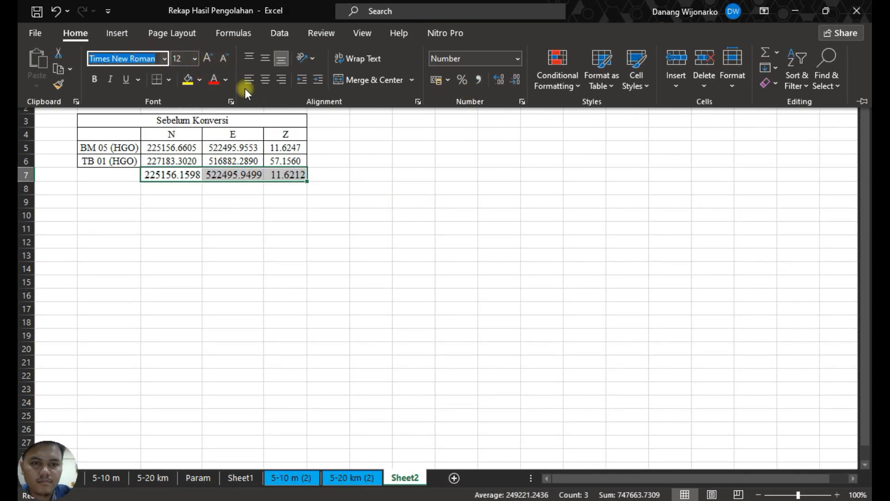
{"action": "left_click", "coordinate": [363, 165]}
{"action": "left_click", "coordinate": [174, 175]}
{"action": "left_click", "coordinate": [75, 34]}
{"action": "left_click_drag", "start_coordinate": [172, 238], "coordinate": [285, 239]}
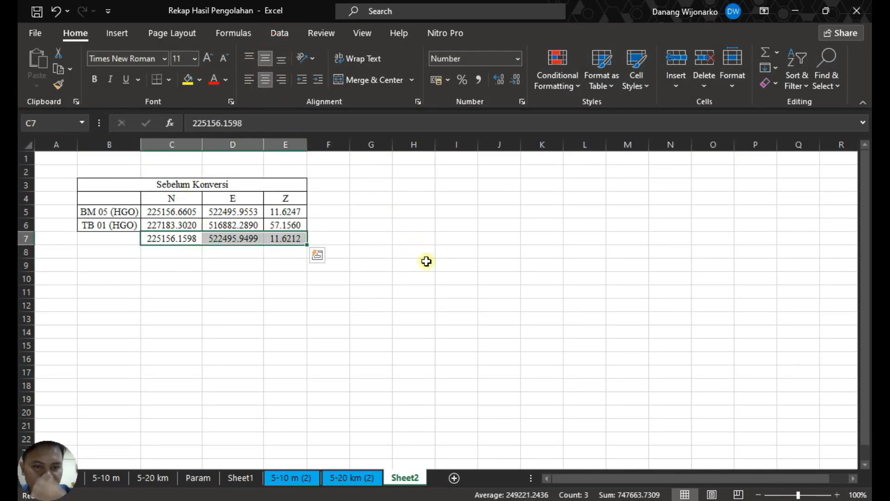
Compare the new BM05 N, E and Z values in row 7 with the earlier BM 05 (HGO) values in row 5.
{"action": "left_click", "coordinate": [447, 268]}
{"action": "left_click", "coordinate": [177, 244]}
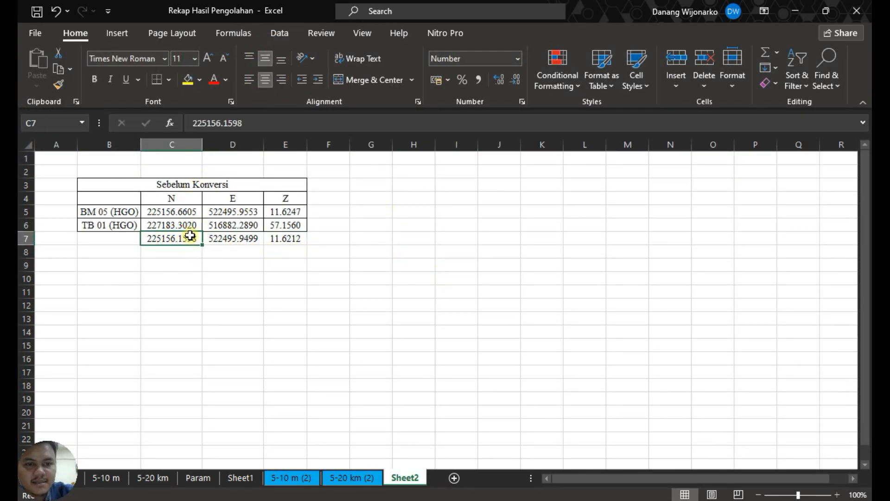
{"action": "left_click", "coordinate": [192, 212]}
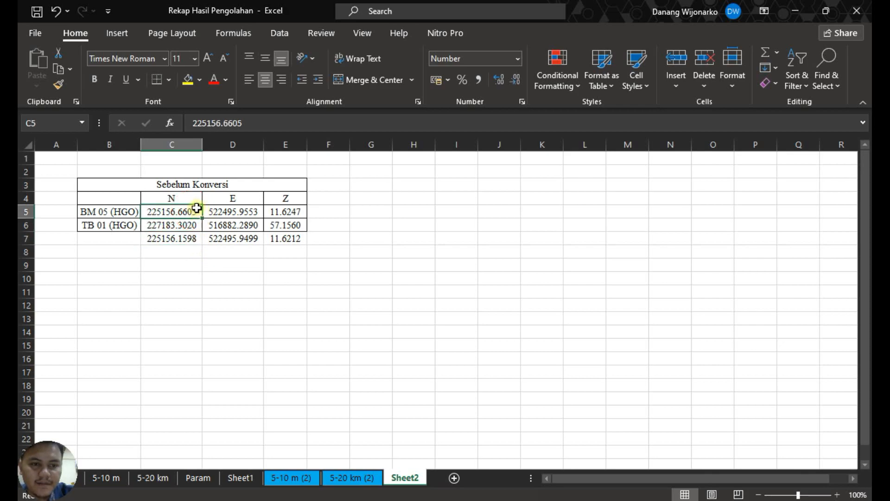
{"action": "left_click", "coordinate": [234, 240]}
{"action": "left_click", "coordinate": [250, 206]}
{"action": "left_click", "coordinate": [292, 238]}
{"action": "left_click", "coordinate": [287, 212]}
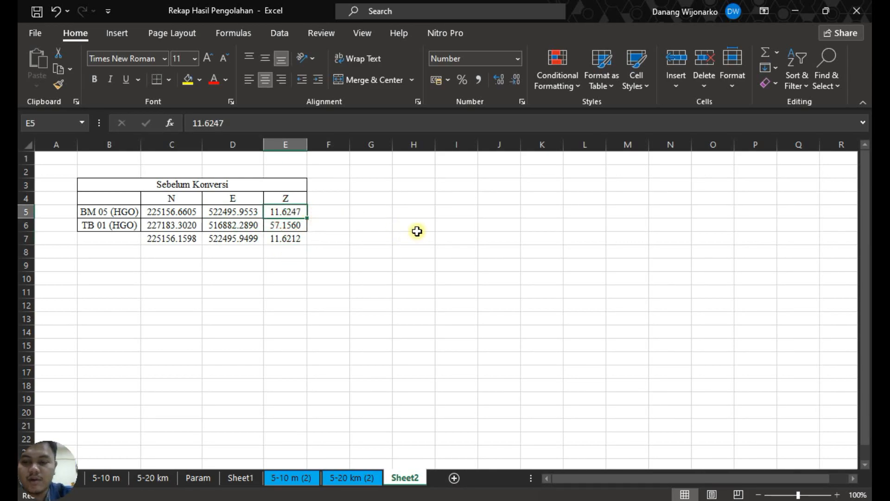